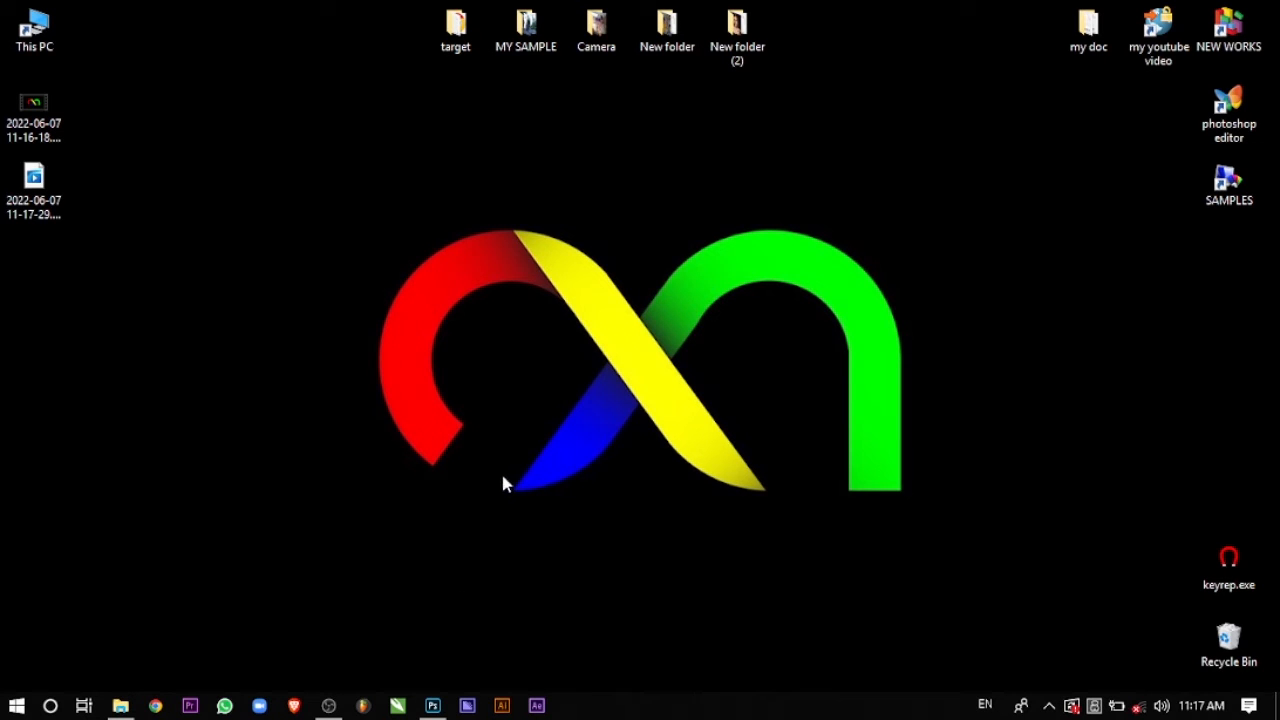
Step: Switch to Photoshop and examine the portrait photo IMG_5406.cr2, especially the face, hair and green background
left_click(432, 705)
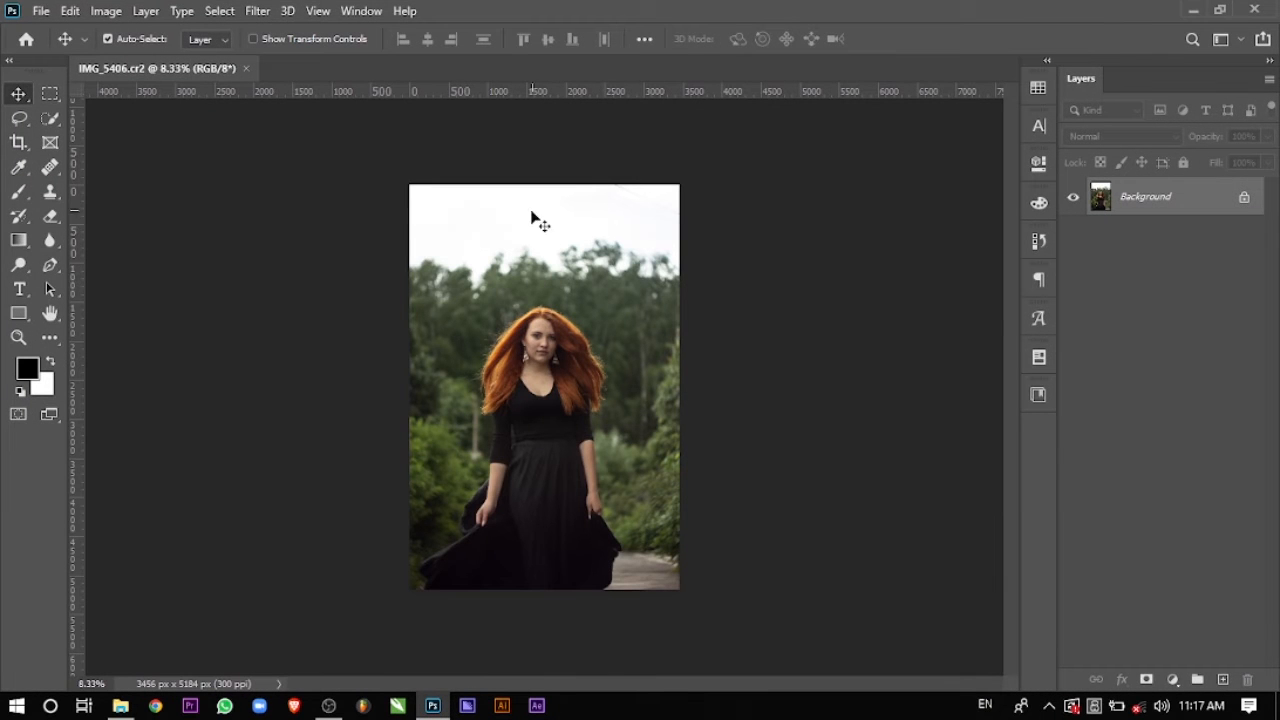
scroll(535, 295, "up", 5)
scroll(525, 322, "down", 3)
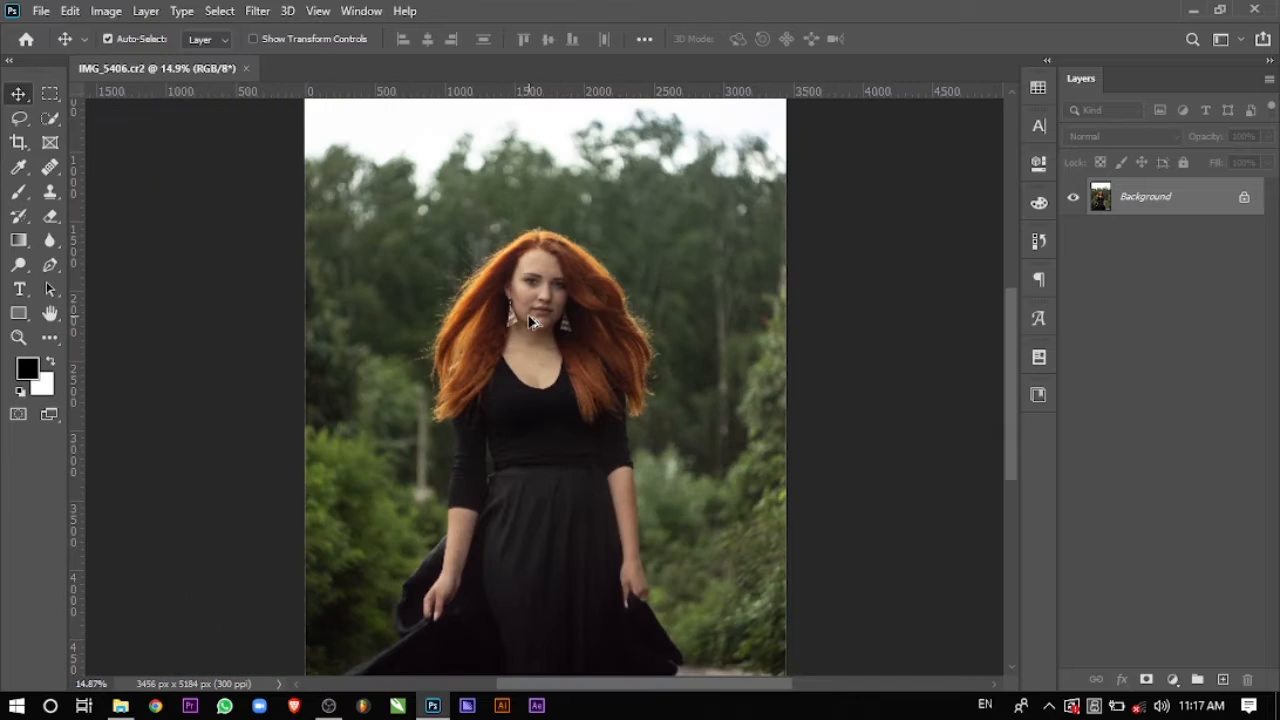
scroll(450, 325, "up", 2)
scroll(370, 328, "down", 1)
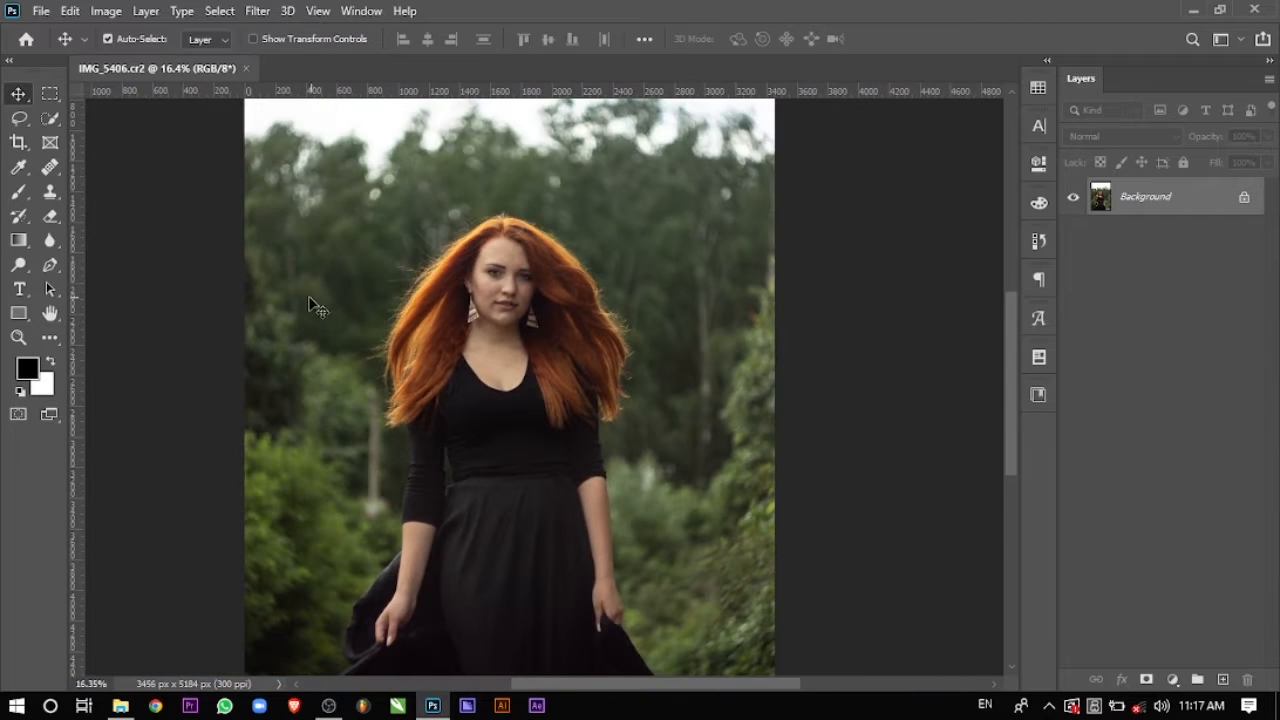
scroll(314, 329, "down", 1)
scroll(314, 329, "up", 1)
scroll(306, 270, "up", 2)
scroll(485, 279, "up", 5)
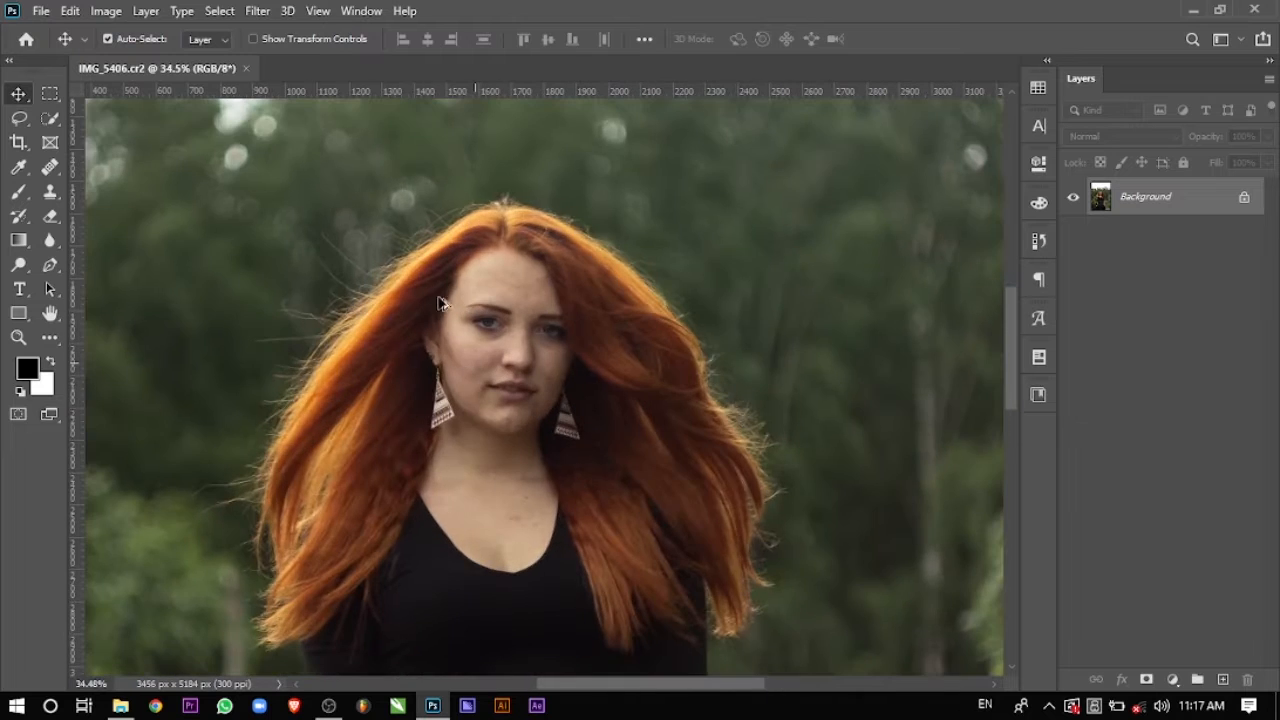
scroll(485, 279, "down", 4)
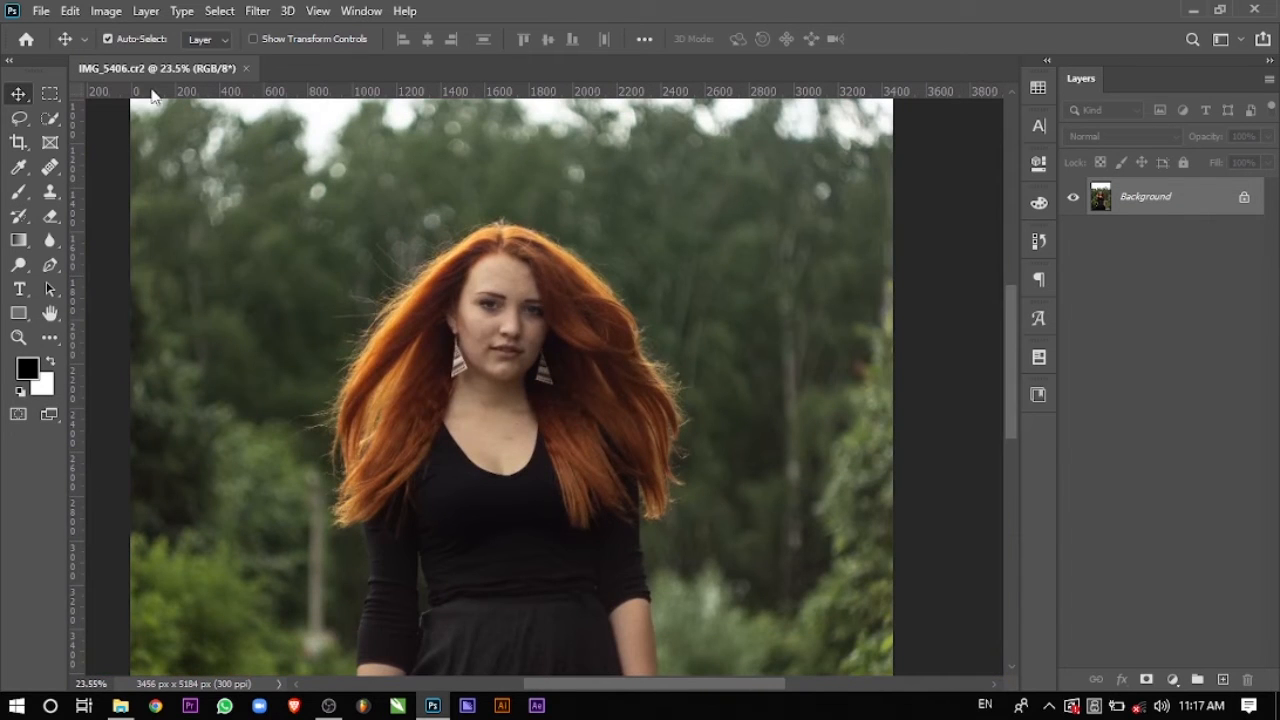
Step: Open the portrait in the Camera Raw Filter and reposition its window so all adjustment controls are within view
left_click(256, 10)
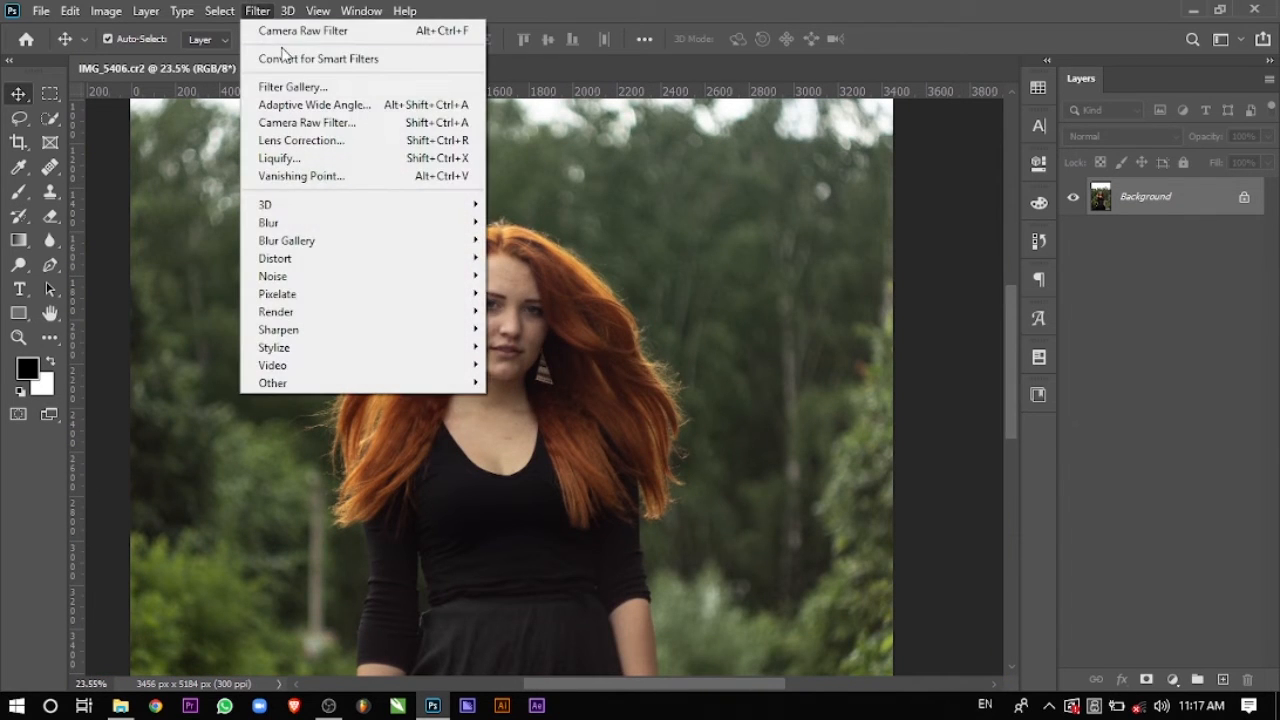
left_click(307, 123)
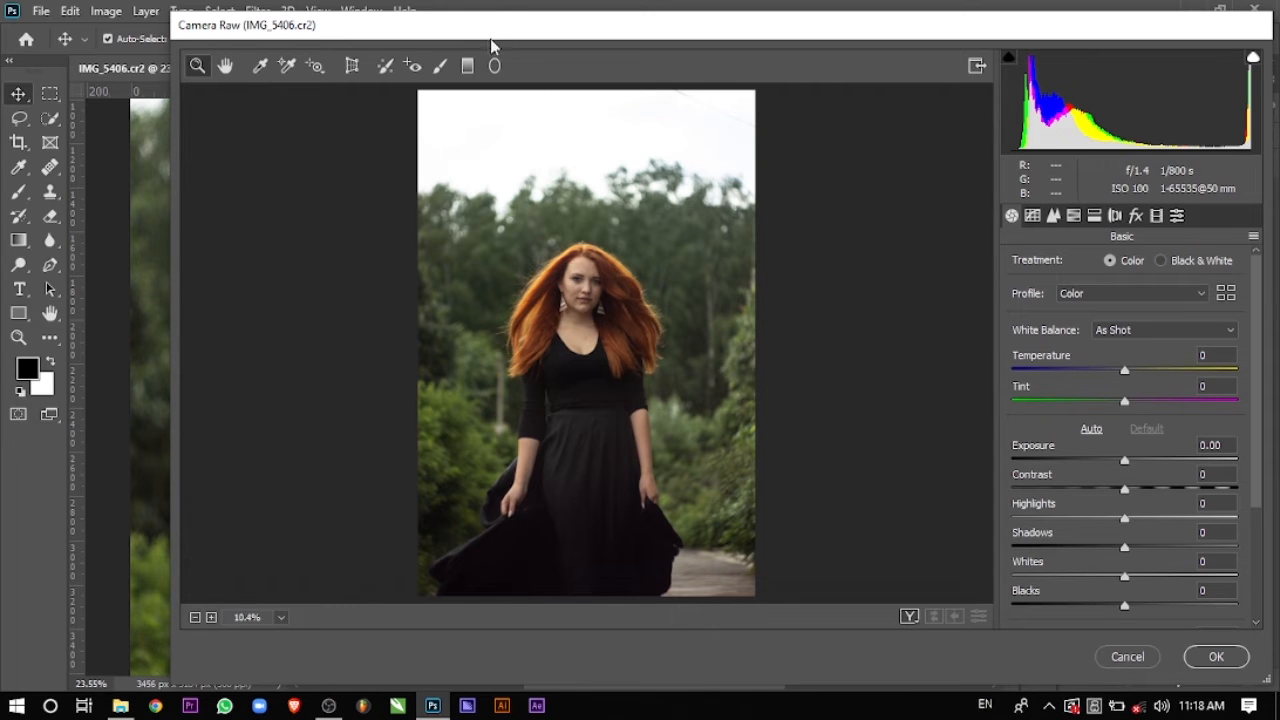
left_click_drag(490, 42, 392, 36)
key("alt")
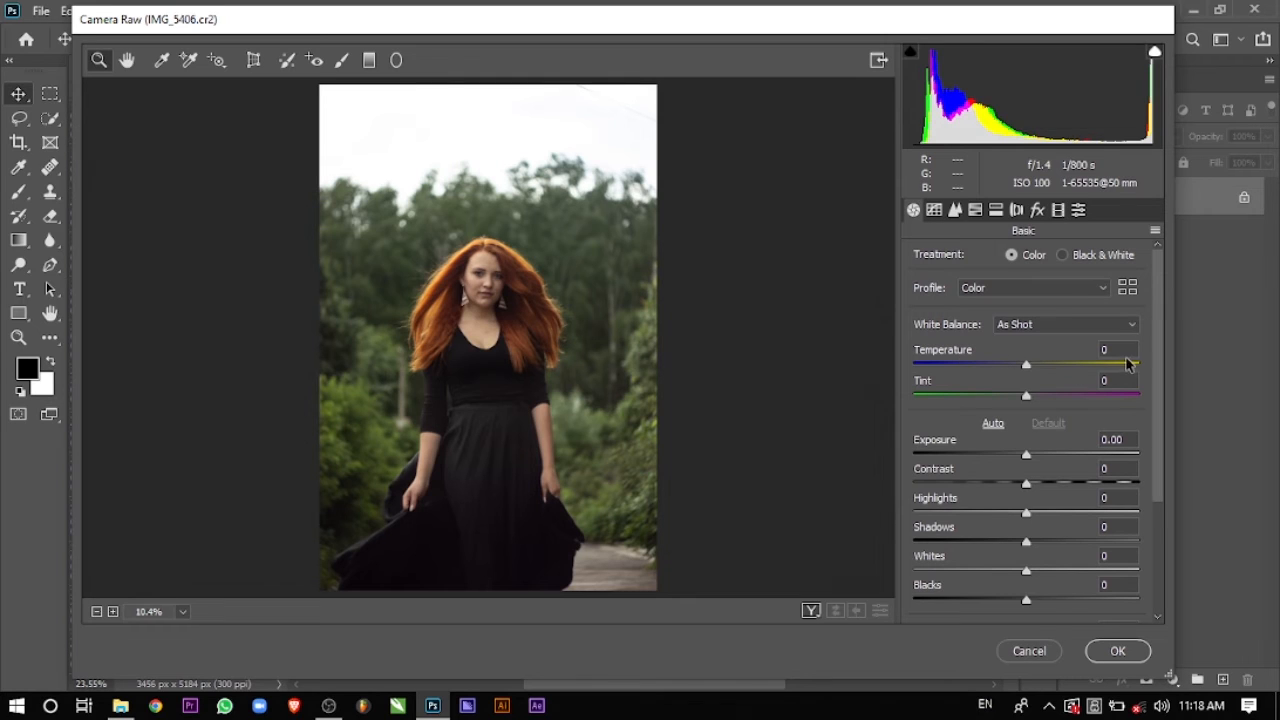
Step: Set the white balance Temperature to +5 and Tint to +10
left_click(1099, 352)
type("5")
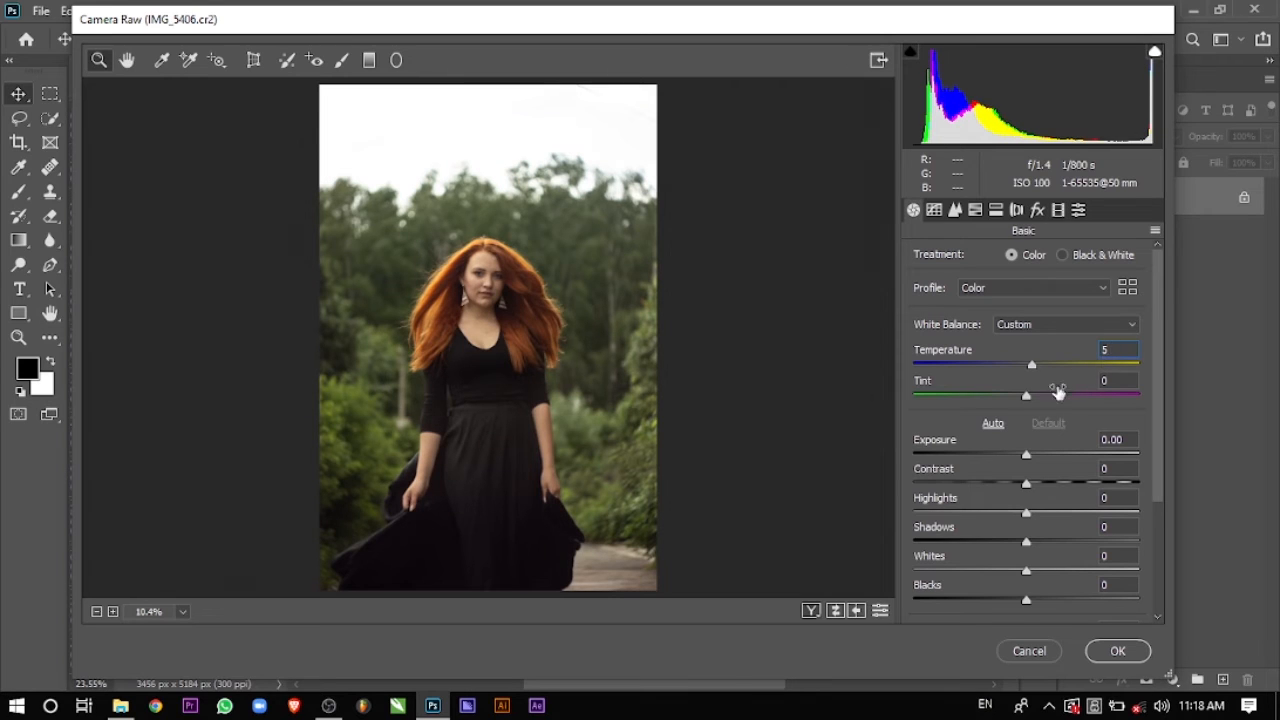
left_click(1108, 383)
type("10")
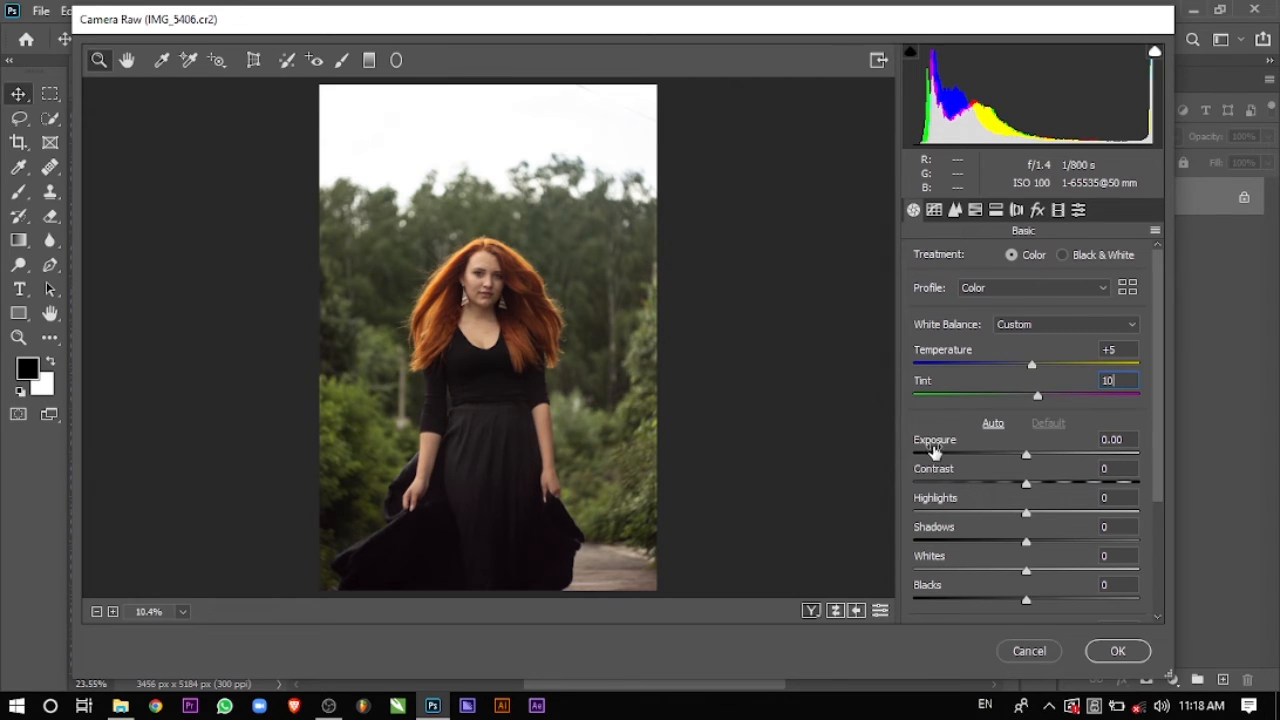
Step: Raise the photo's Contrast to +30
left_click(1028, 485)
mouse_move(1028, 487)
left_mouse_down()
mouse_move(1088, 492)
mouse_move(1041, 500)
left_mouse_up()
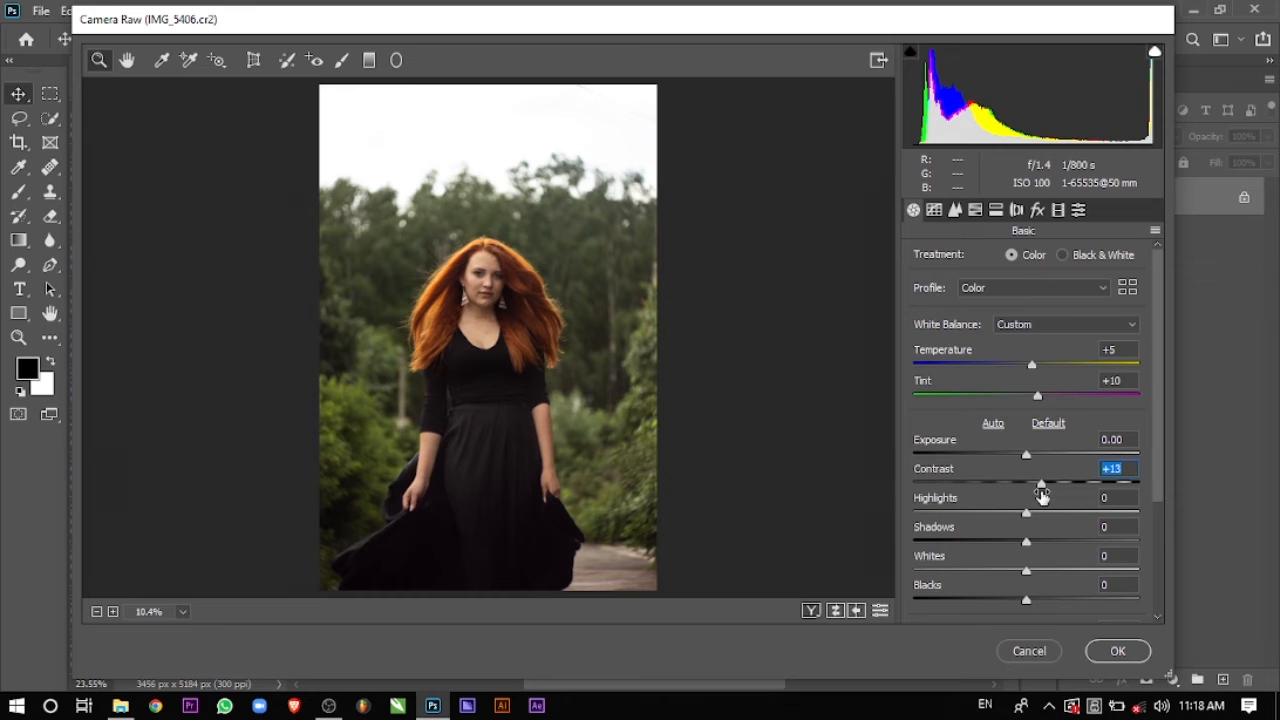
left_click_drag(1042, 494, 1061, 489)
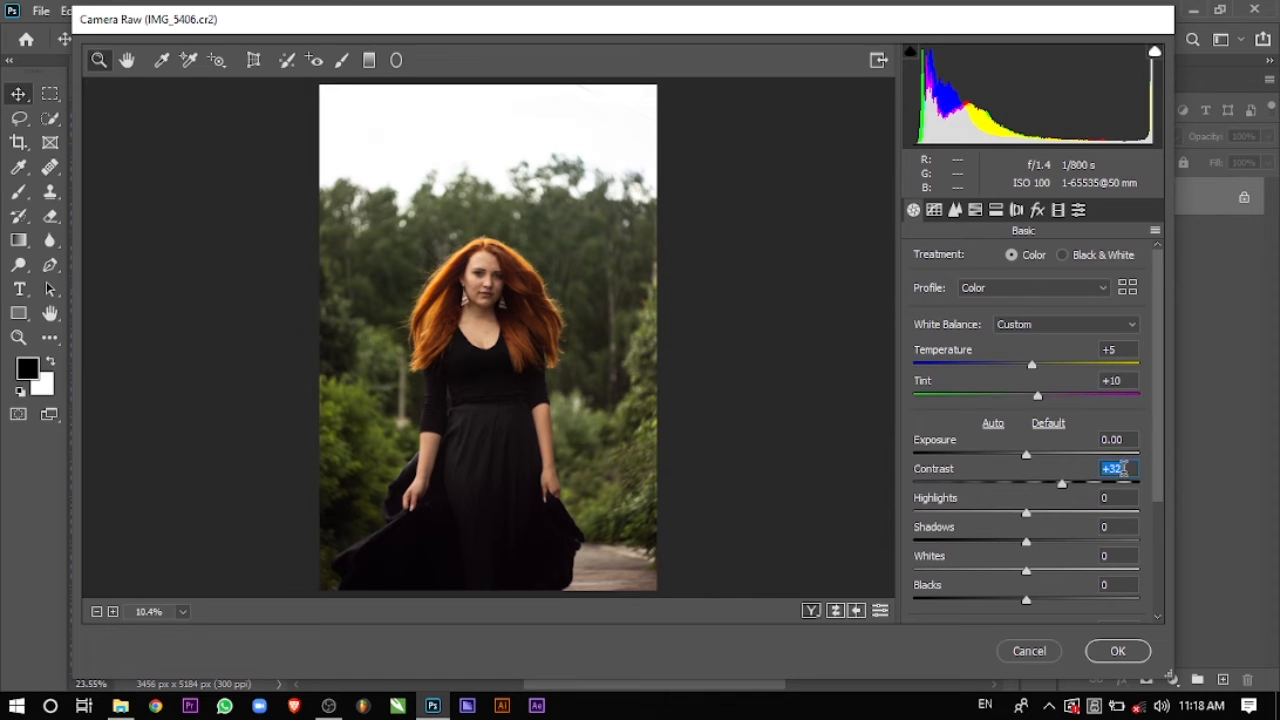
type("0")
Step: Darken the photo by setting Shadows to -50 and Blacks to -40
left_click_drag(1025, 541, 970, 551)
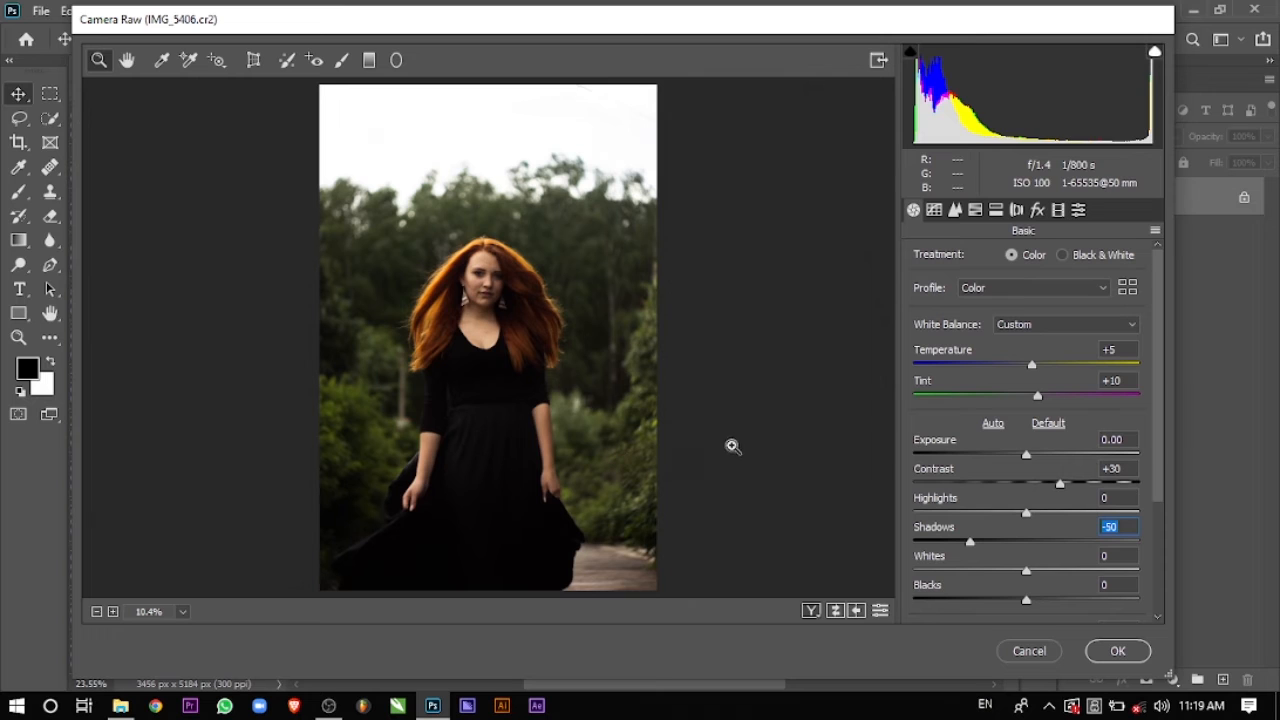
scroll(1015, 537, "down", 3)
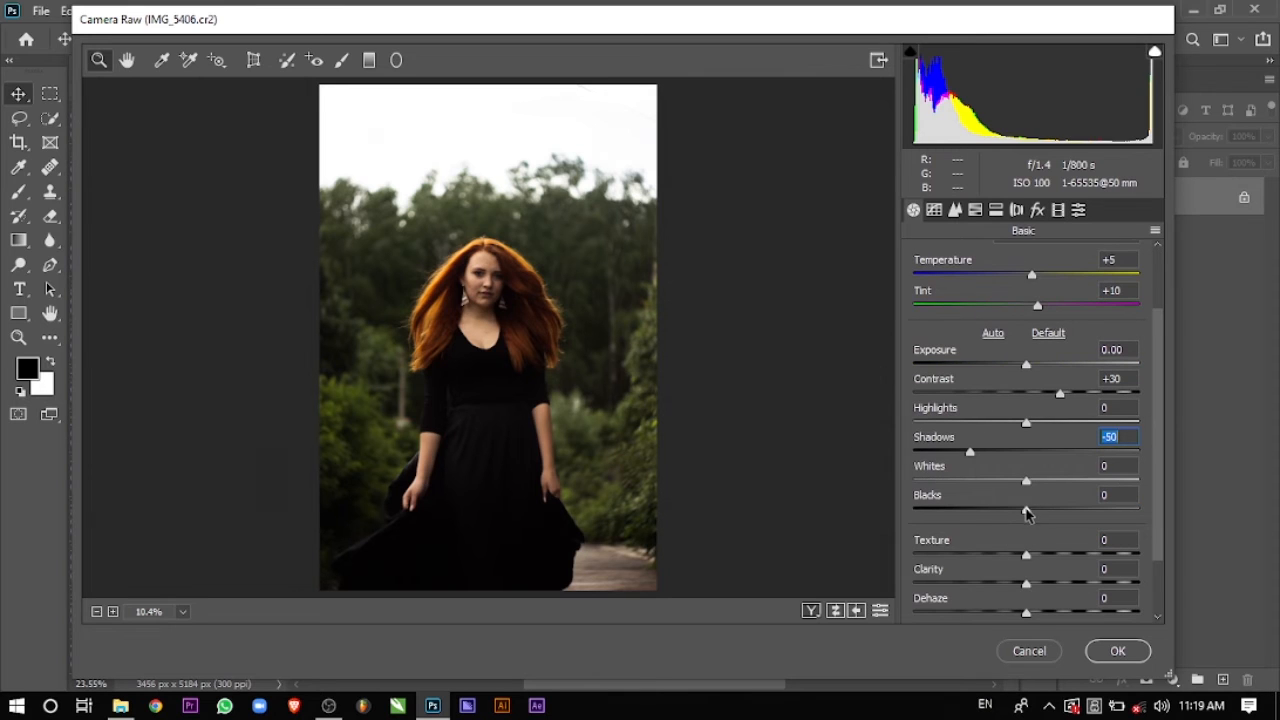
left_click_drag(1026, 511, 980, 516)
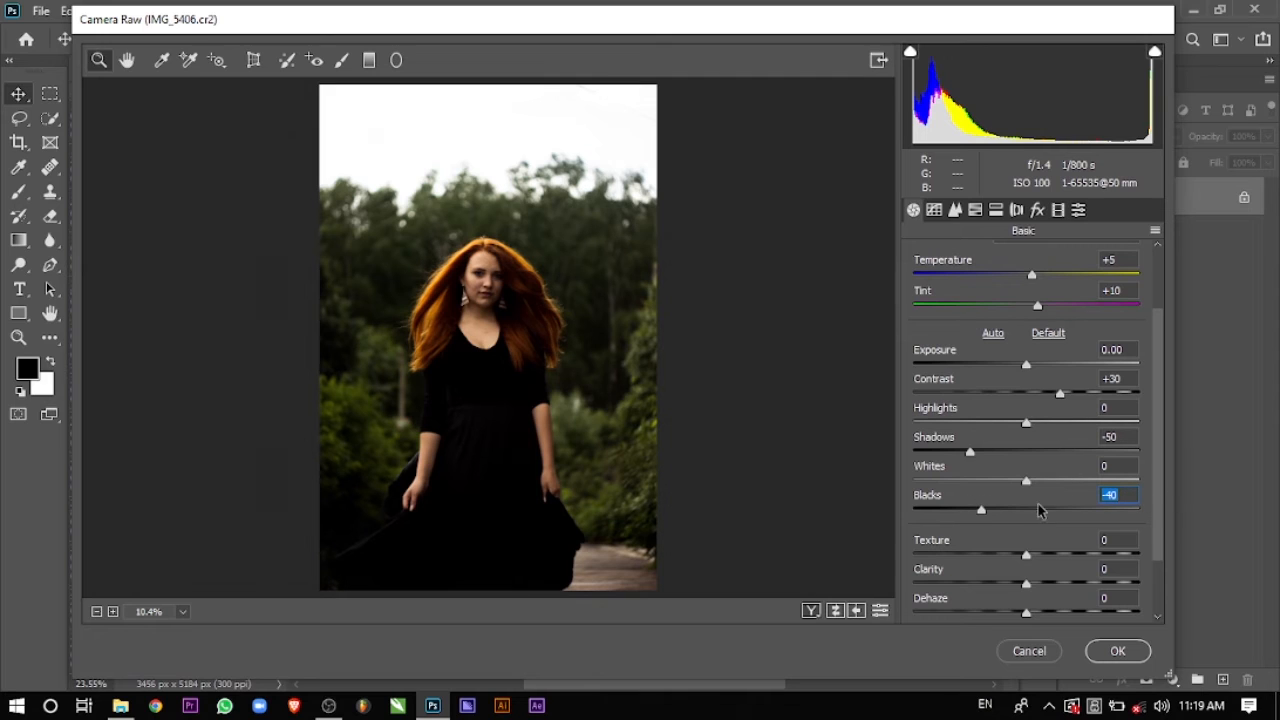
Step: Soften and mute the photo by setting Clarity to -20 and Vibrance to -20
scroll(1035, 563, "down", 1)
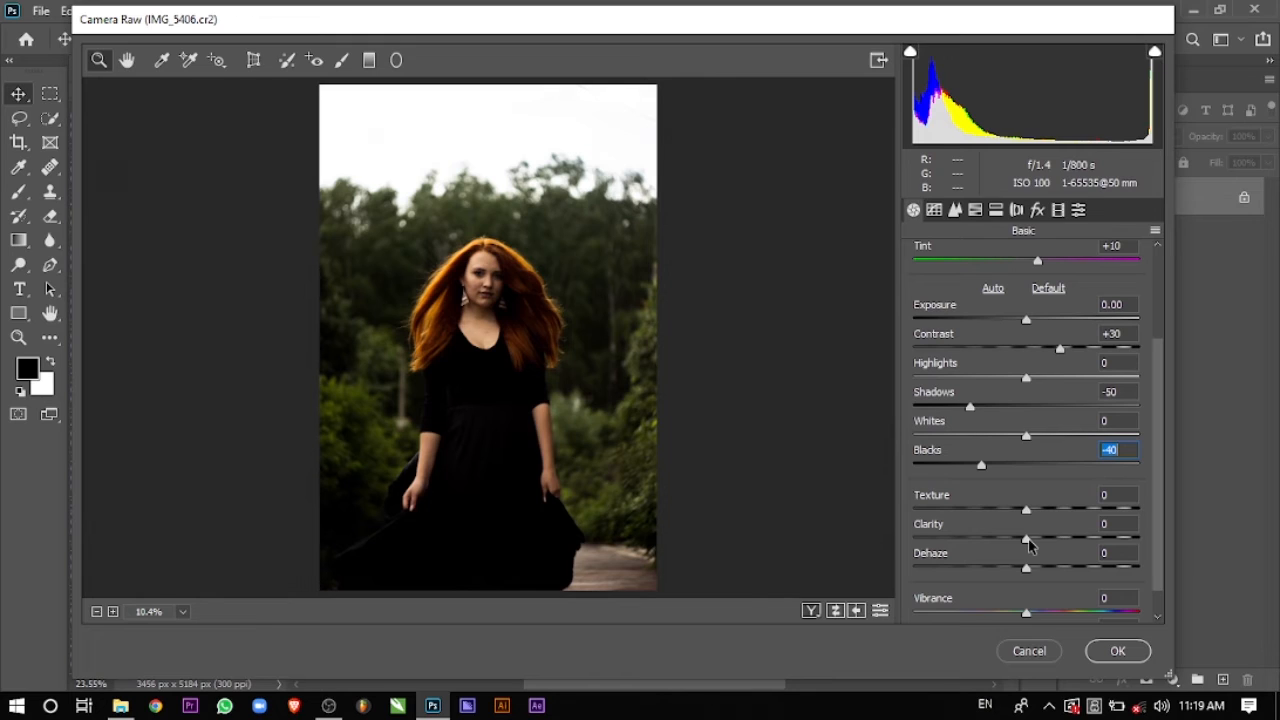
key("Tab")
key("Tab")
mouse_move(1029, 538)
left_mouse_down()
mouse_move(982, 543)
mouse_move(1007, 542)
left_mouse_up()
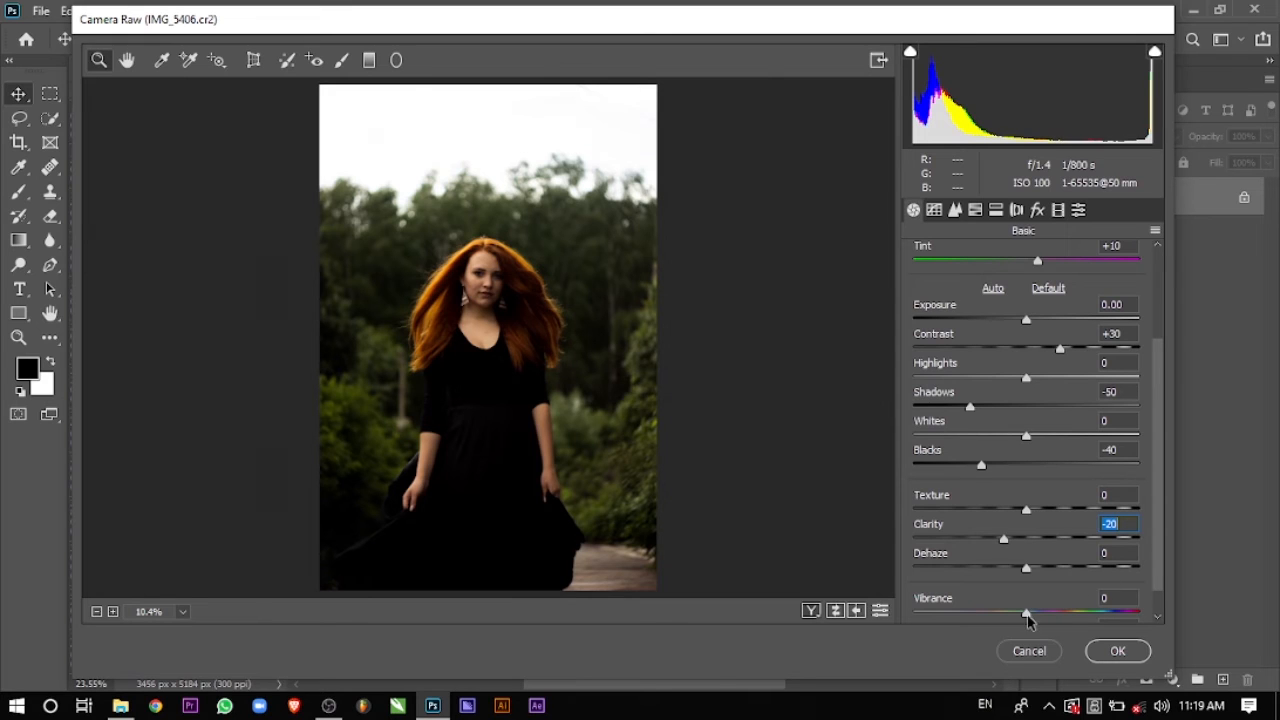
mouse_move(1028, 621)
left_mouse_down()
mouse_move(1046, 620)
mouse_move(981, 617)
mouse_move(1006, 612)
left_mouse_up()
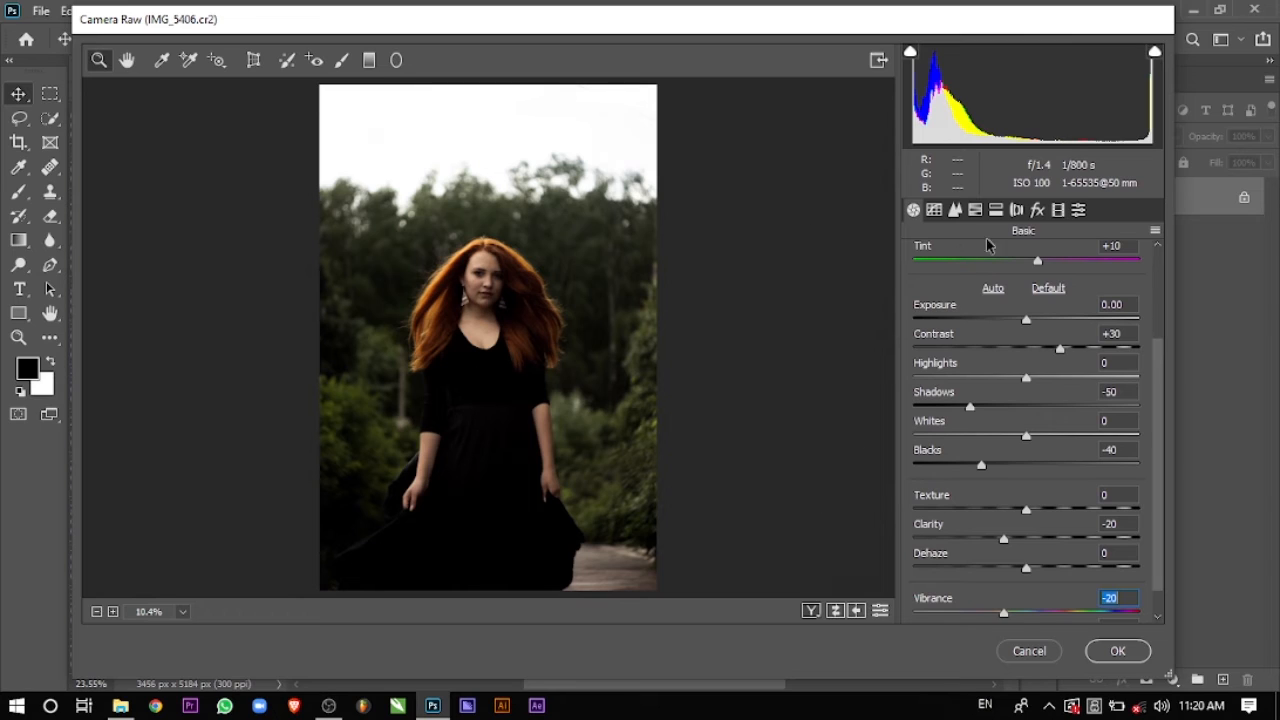
Step: Set the Greens hue to -100 in the HSL Adjustments
left_click(993, 210)
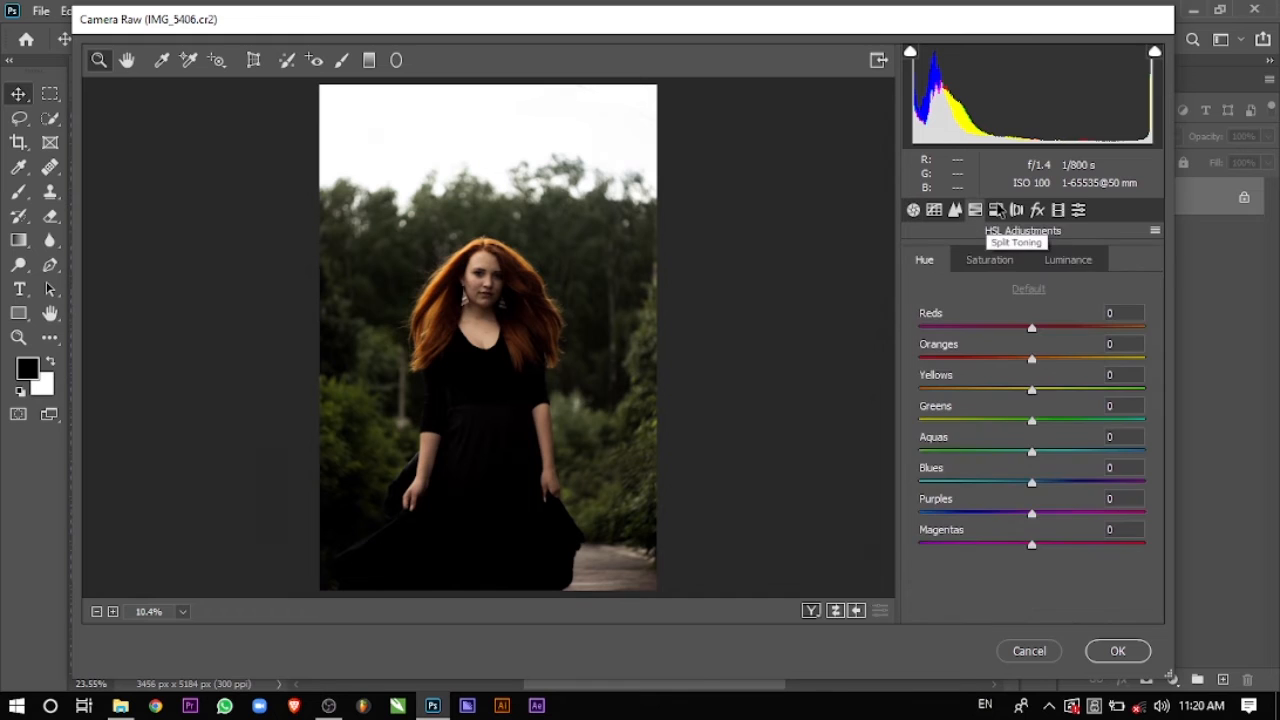
left_click(992, 211)
left_click(972, 212)
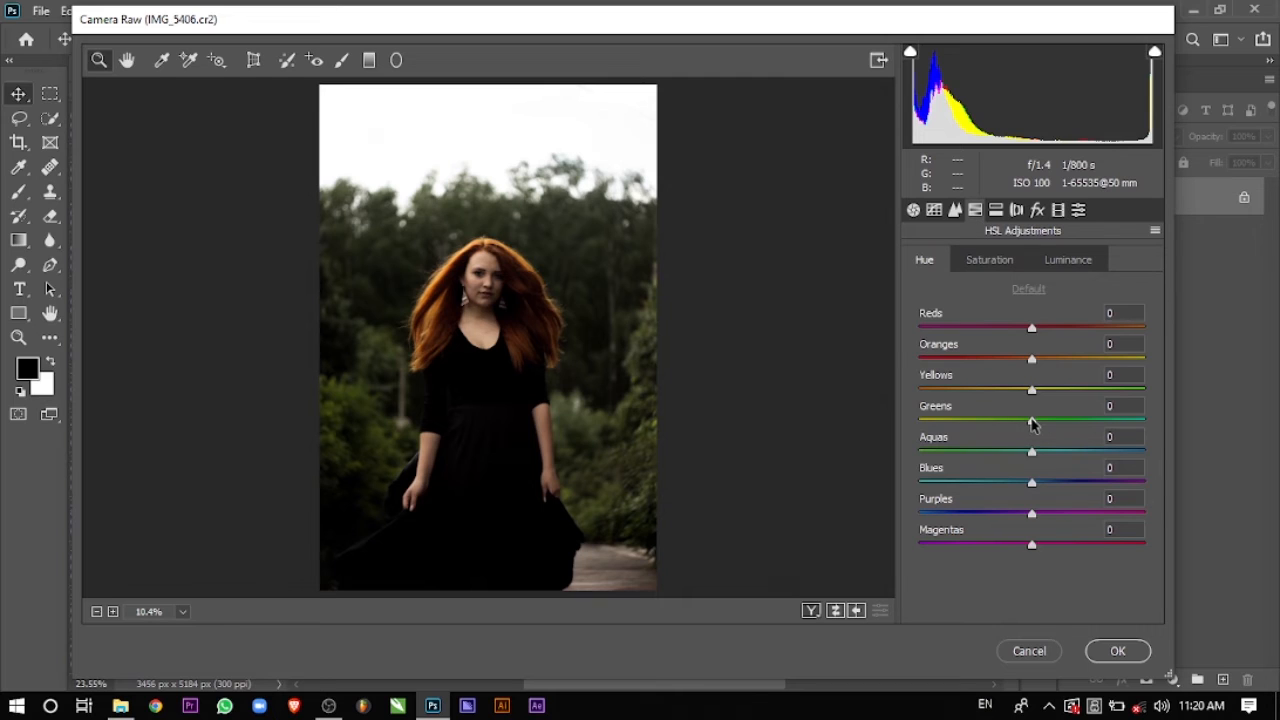
left_click_drag(1033, 424, 938, 436)
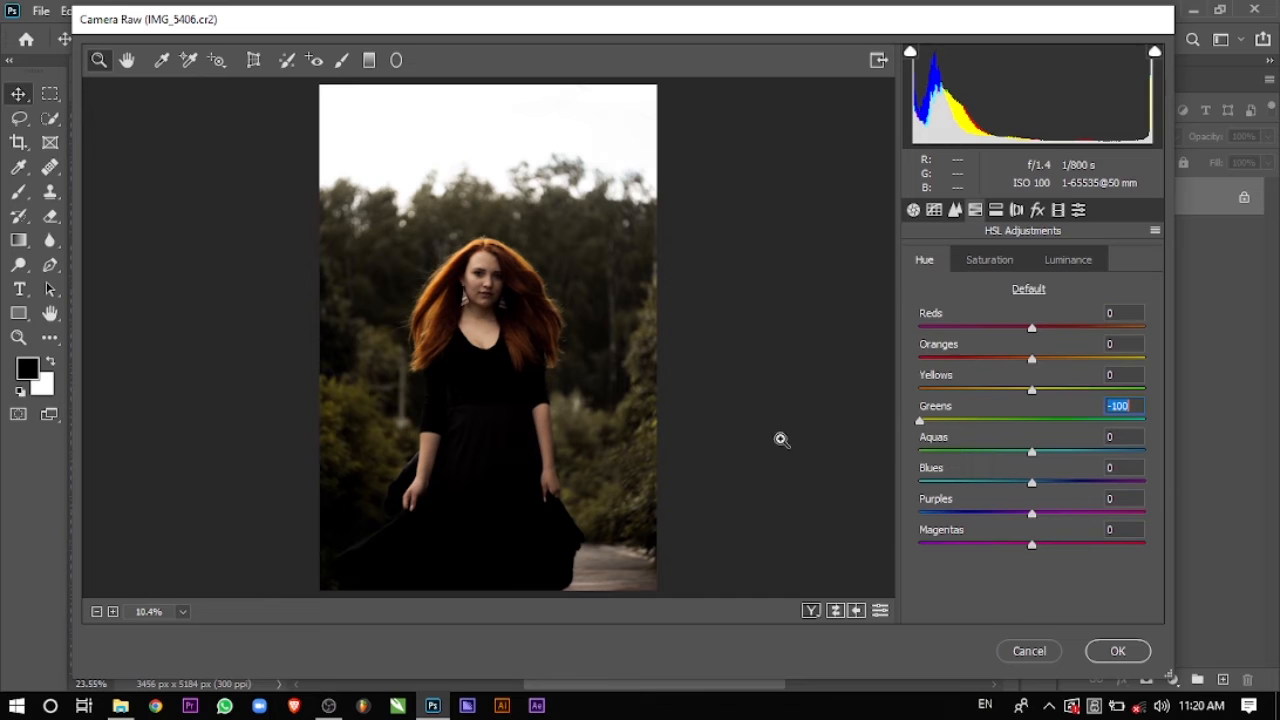
Step: Desaturate the background foliage by setting Greens saturation to -100 and Yellows saturation to just above its minimum
left_click(990, 262)
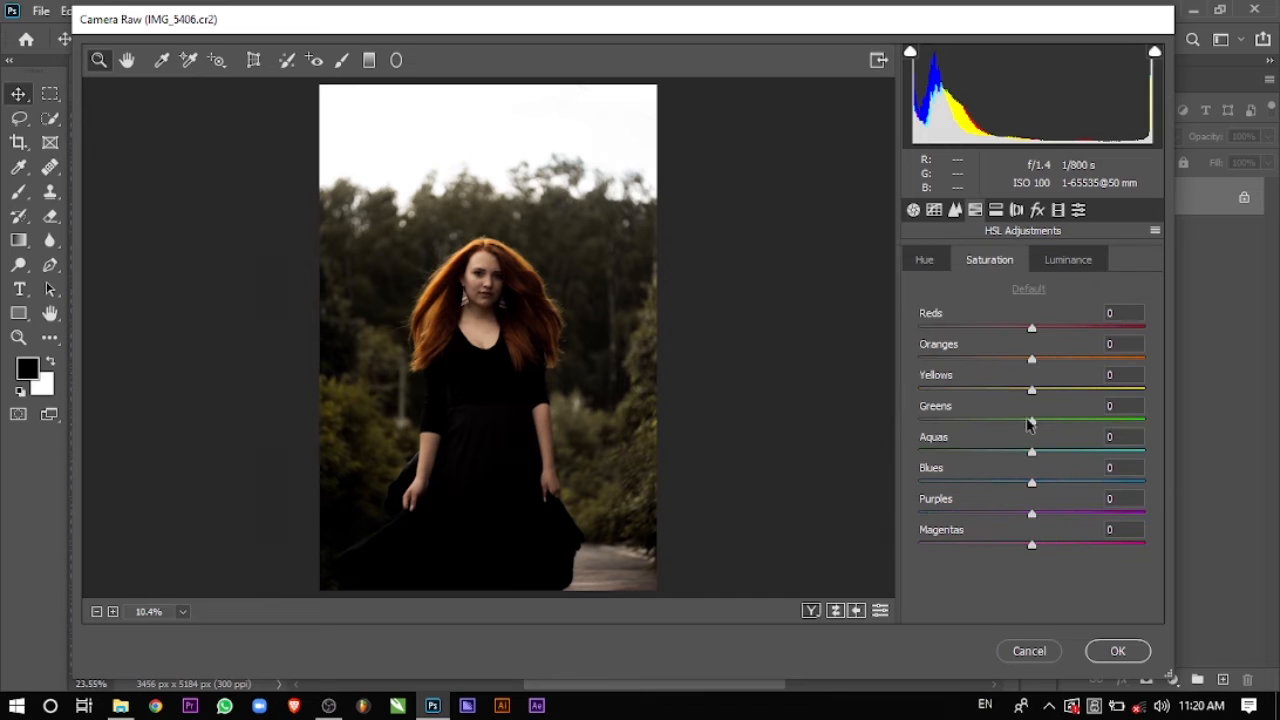
left_click_drag(1032, 421, 711, 430)
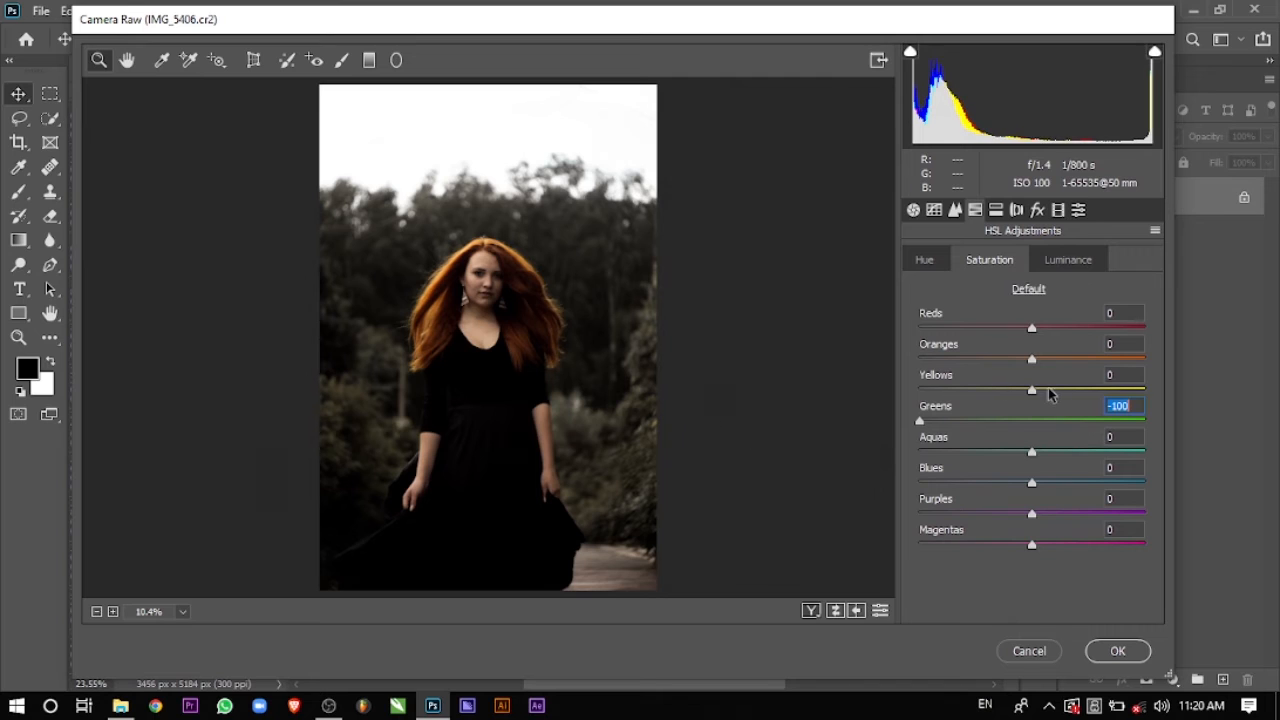
left_click_drag(1007, 396, 800, 408)
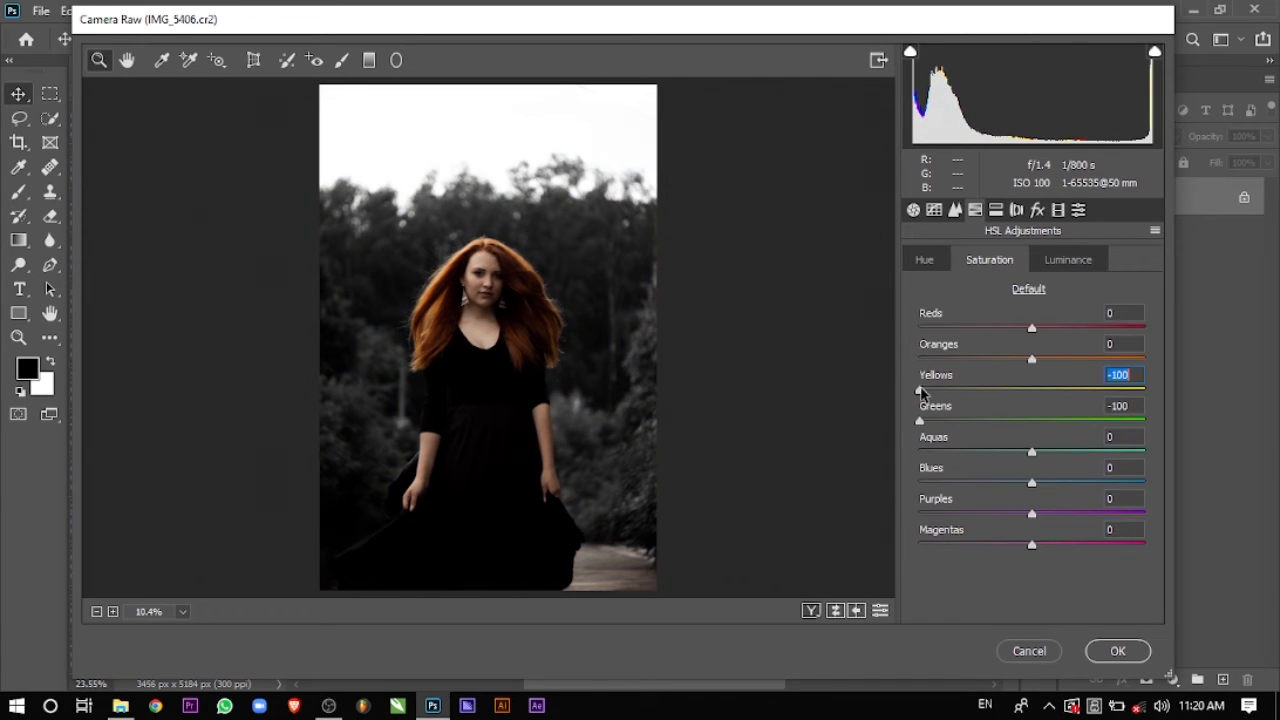
left_click_drag(922, 392, 932, 392)
Step: Darken the foliage by setting the Greens luminance to -63 and the Yellows luminance to -100
left_click(1066, 262)
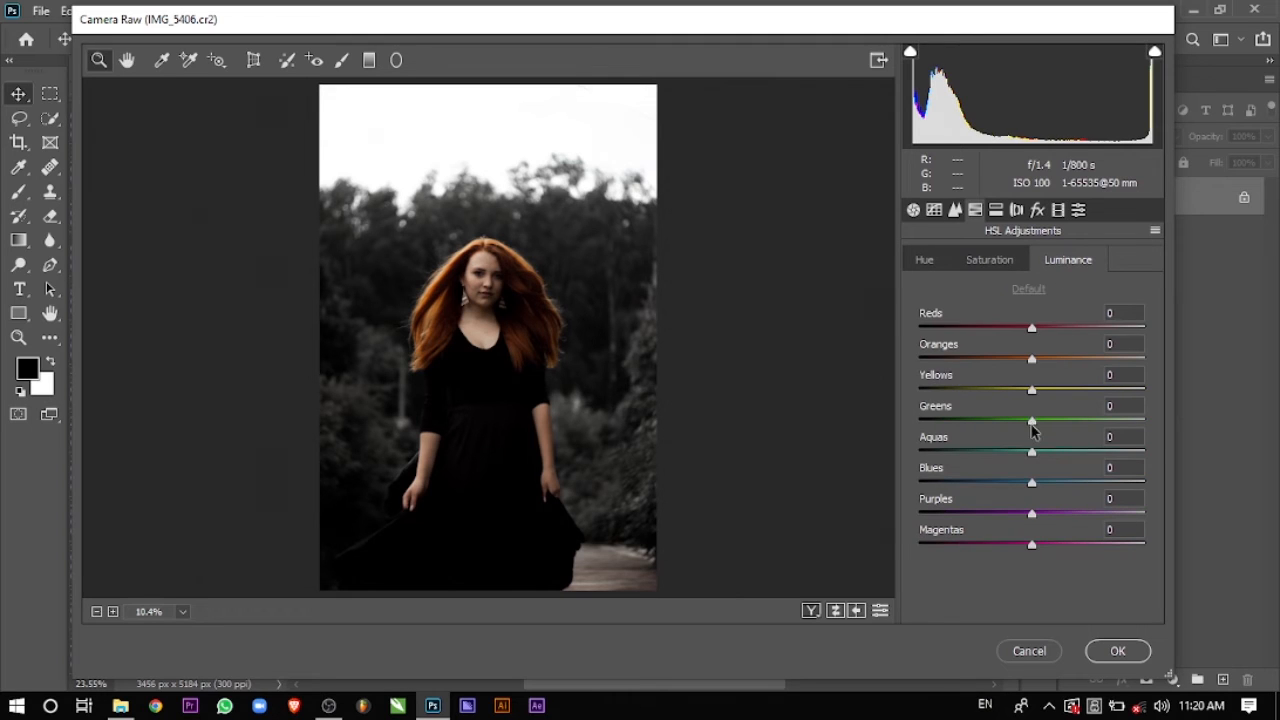
left_click_drag(1033, 421, 962, 420)
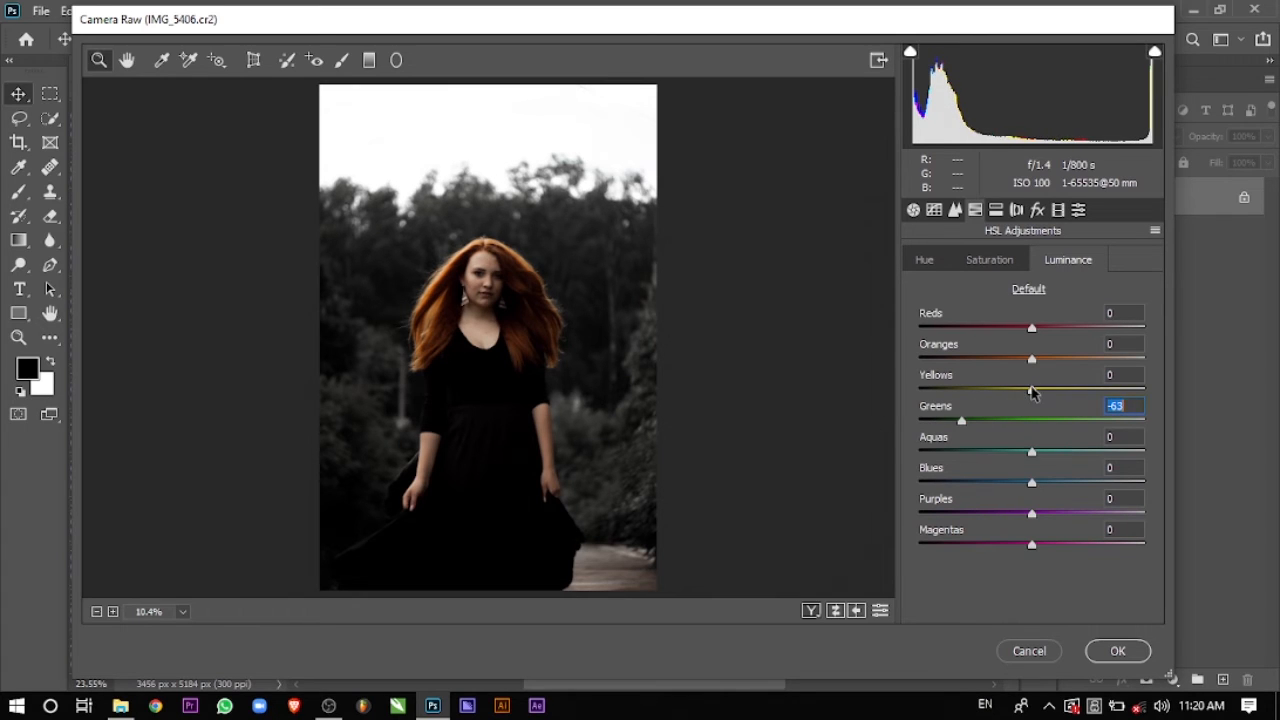
left_click_drag(1031, 391, 895, 395)
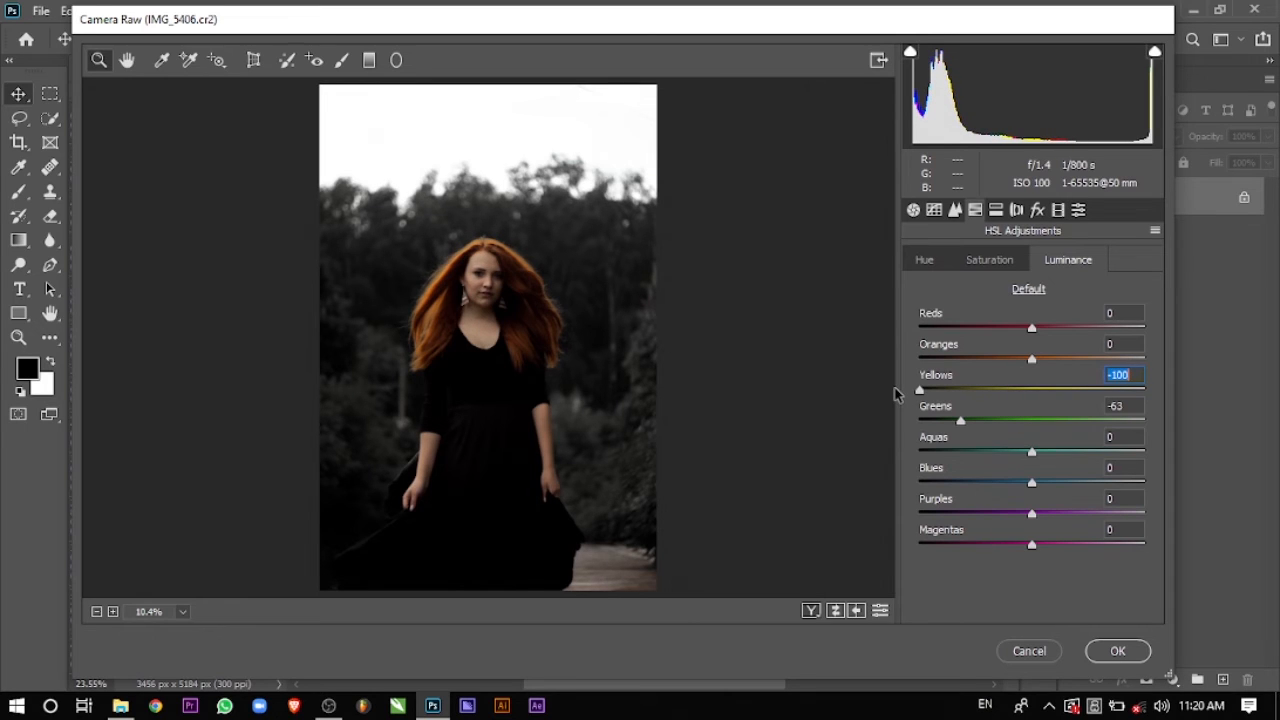
Step: Set the Yellows hue to -100 in the HSL Adjustments
left_click(924, 259)
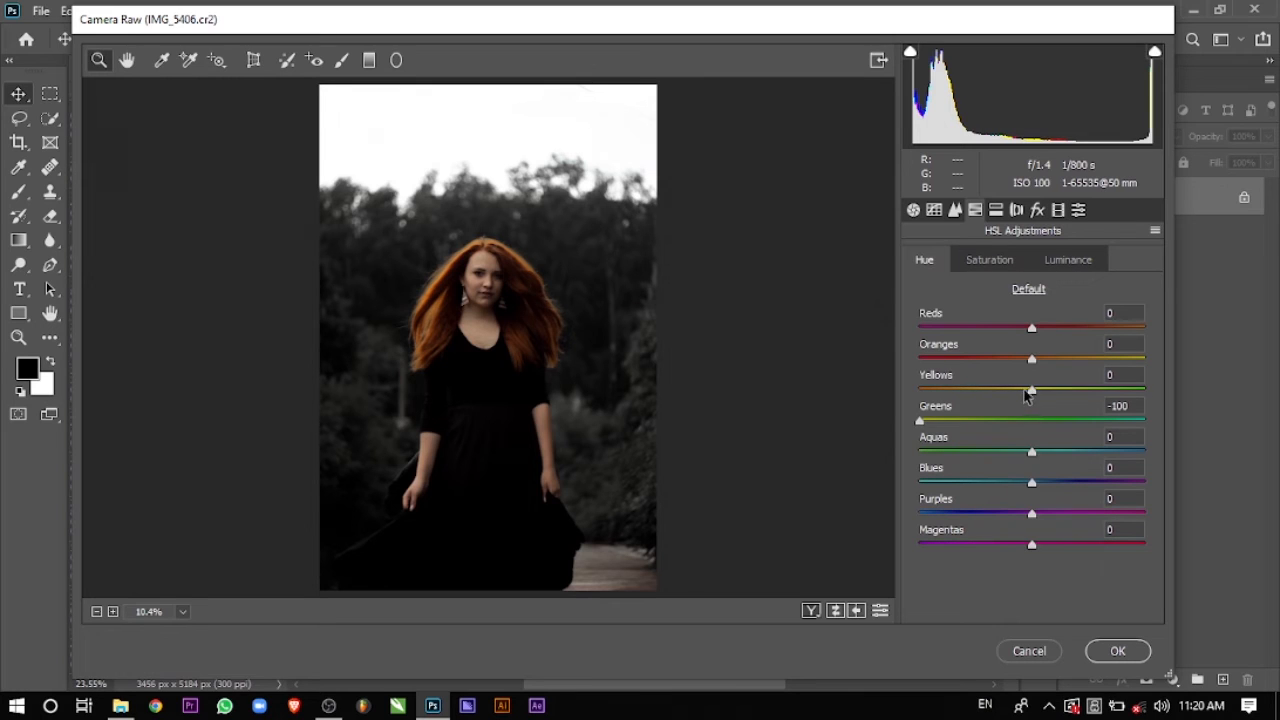
left_click_drag(1029, 393, 938, 393)
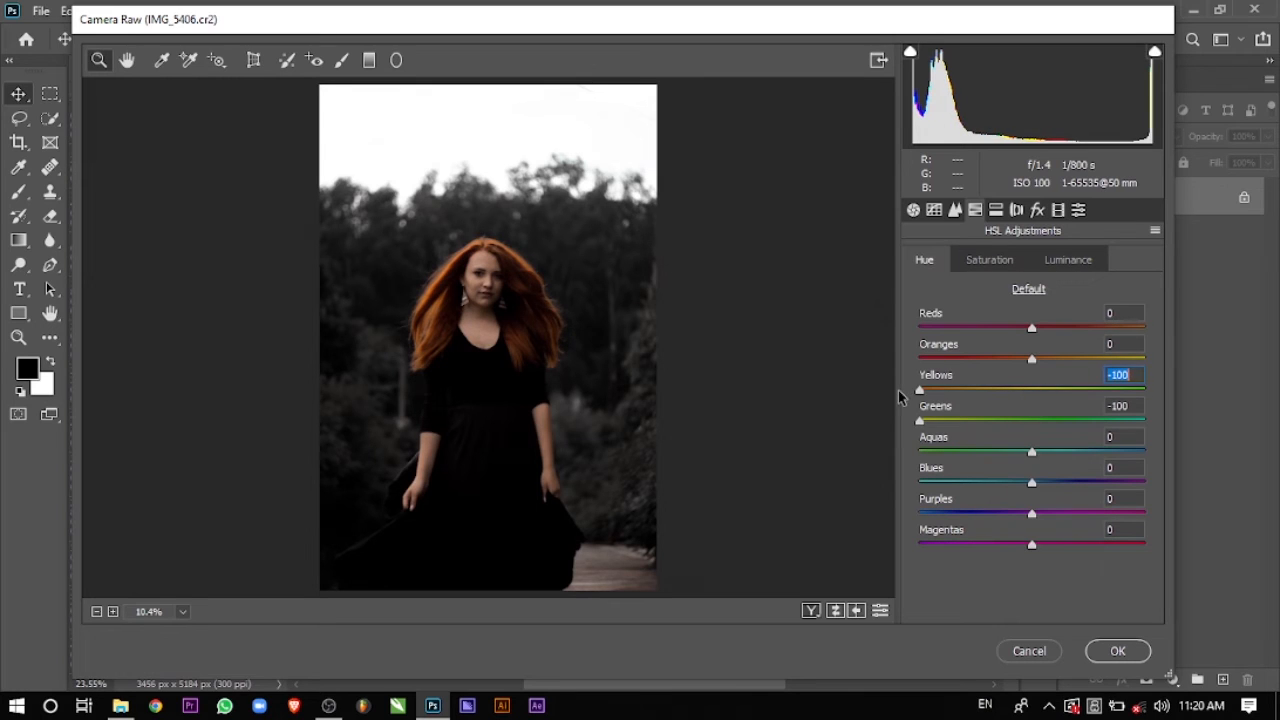
left_click(966, 261)
left_click(913, 211)
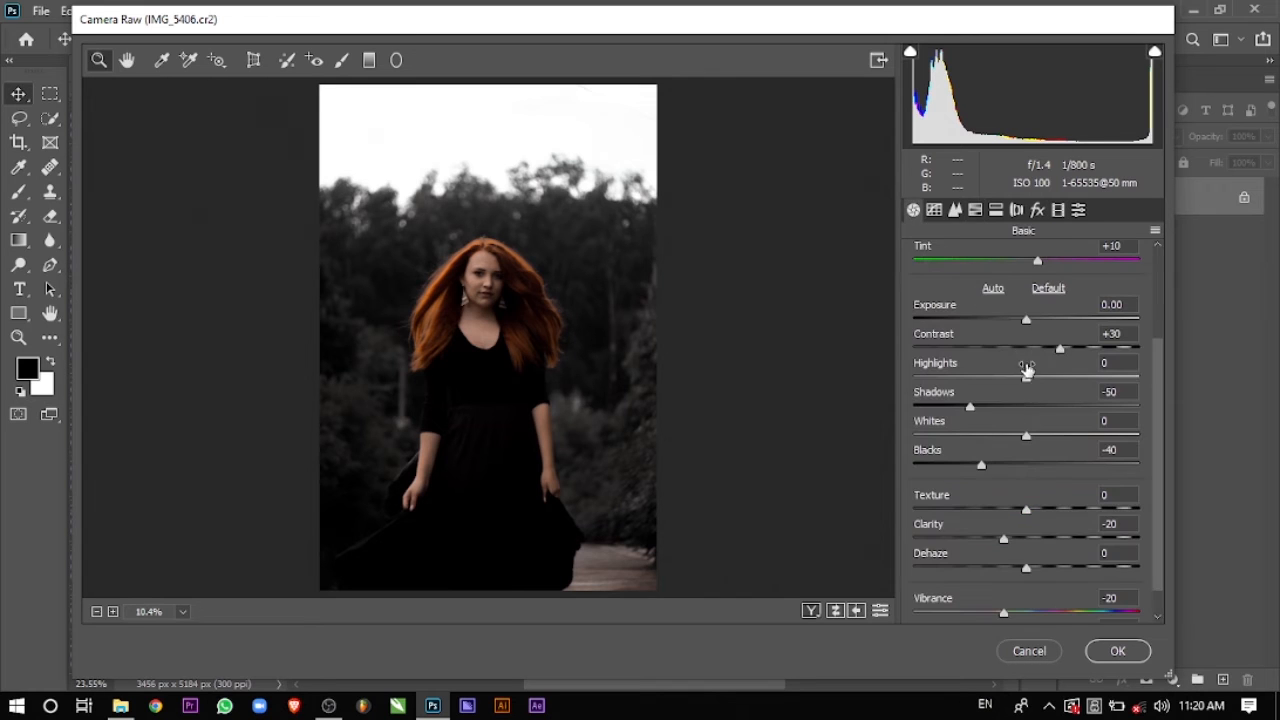
scroll(1034, 330, "up", 1)
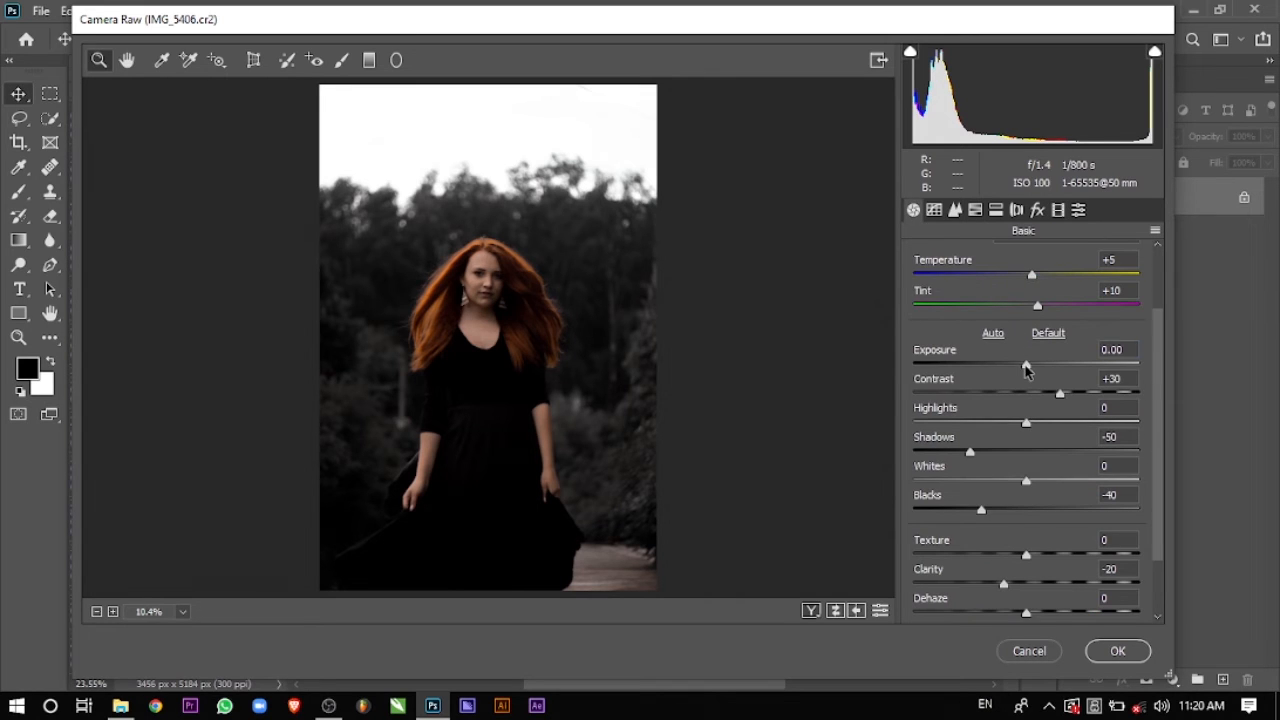
mouse_move(1025, 366)
left_mouse_down()
mouse_move(1037, 366)
mouse_move(1025, 368)
left_mouse_up()
Step: Start a new Camera Raw preset from the current settings and name it "black preset 01"
left_click(1080, 210)
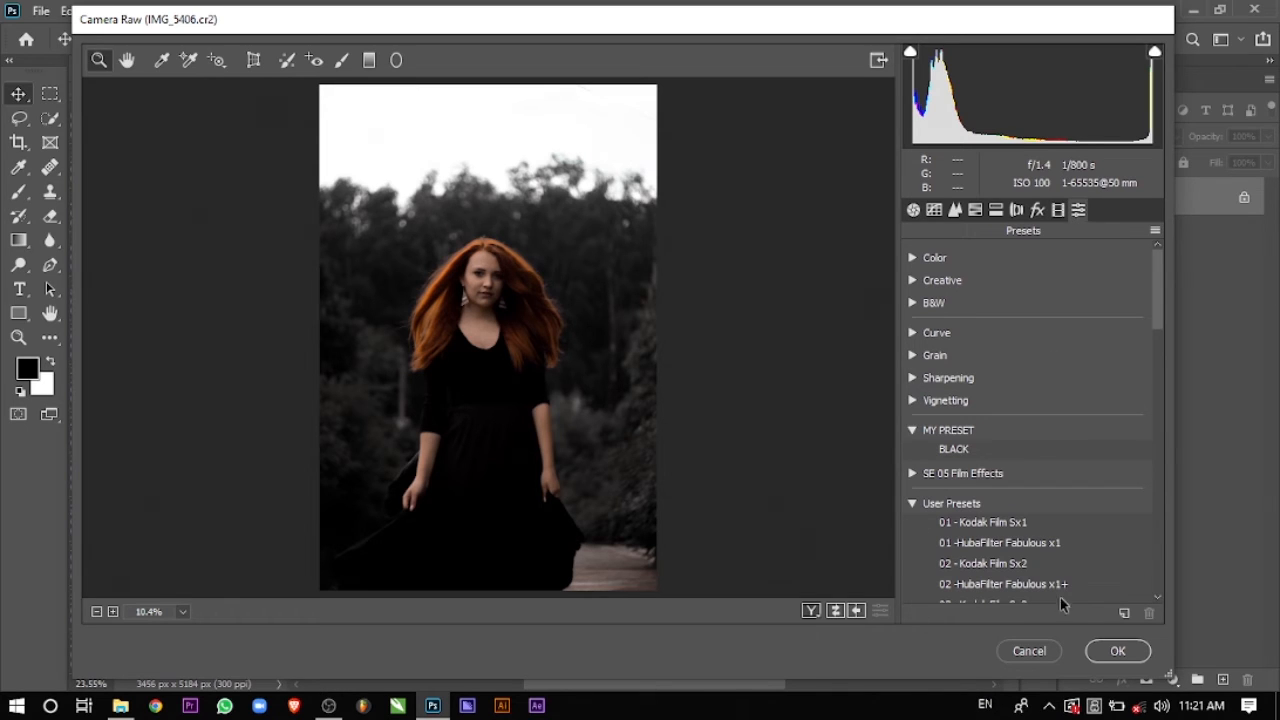
left_click(1125, 615)
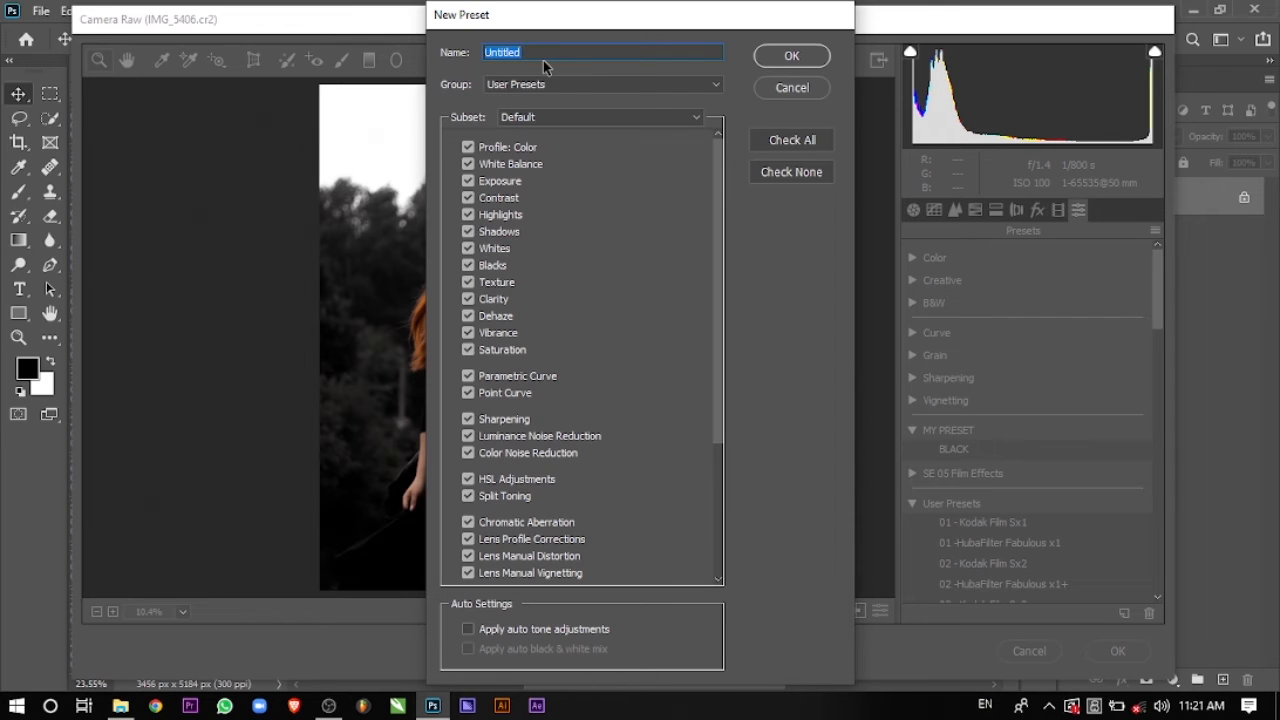
type("black preset 01")
Step: Create a new preset group named "my preset 1" and save the preset in it
left_click(577, 88)
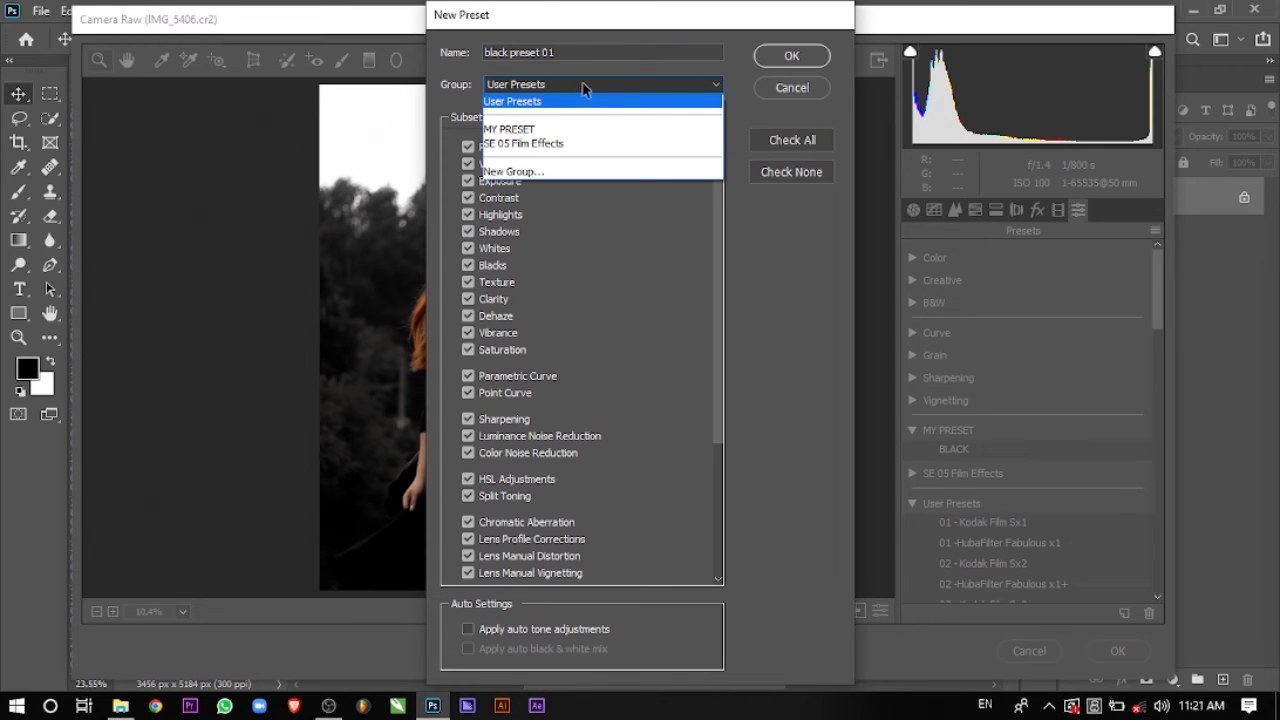
left_click(585, 88)
left_click(588, 90)
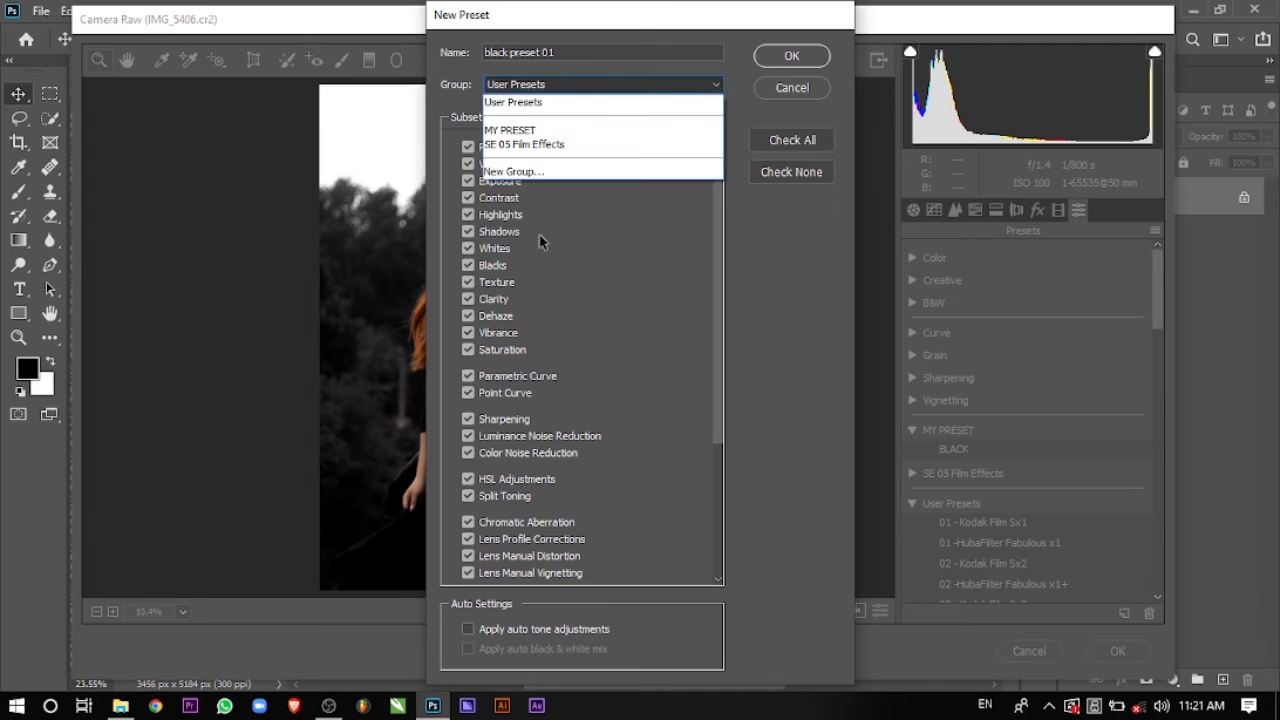
left_click(529, 171)
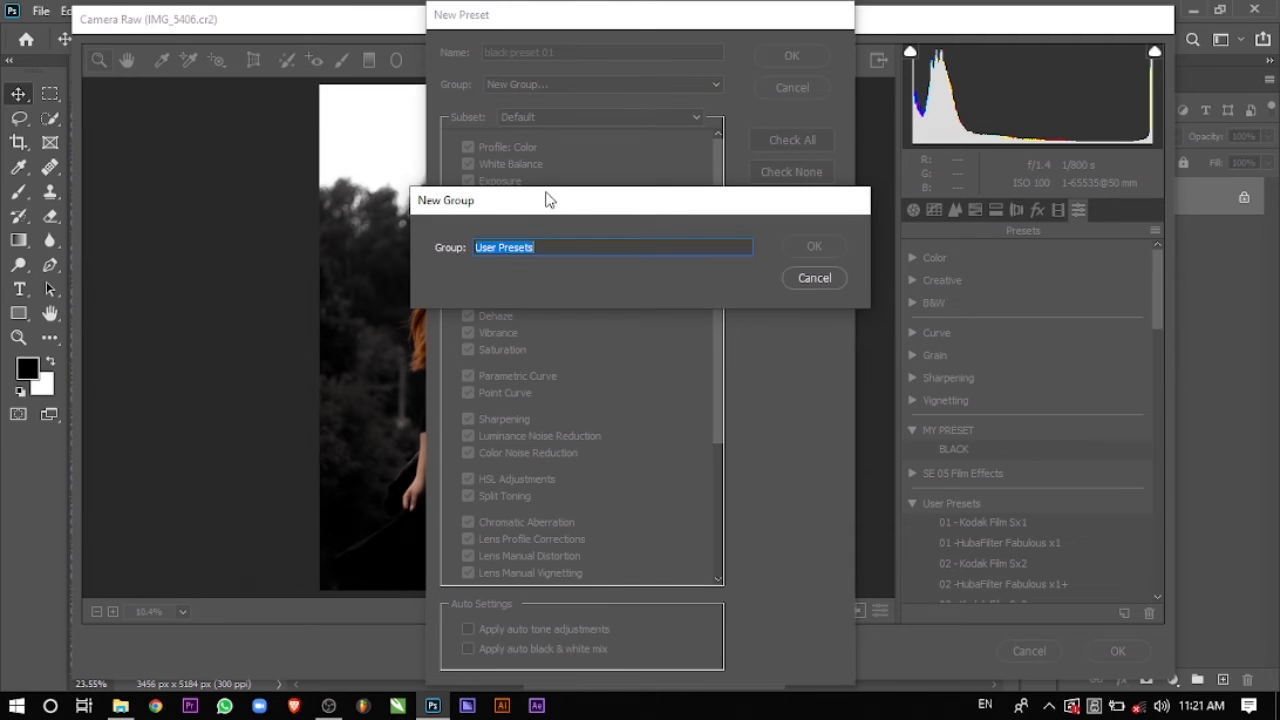
type("my")
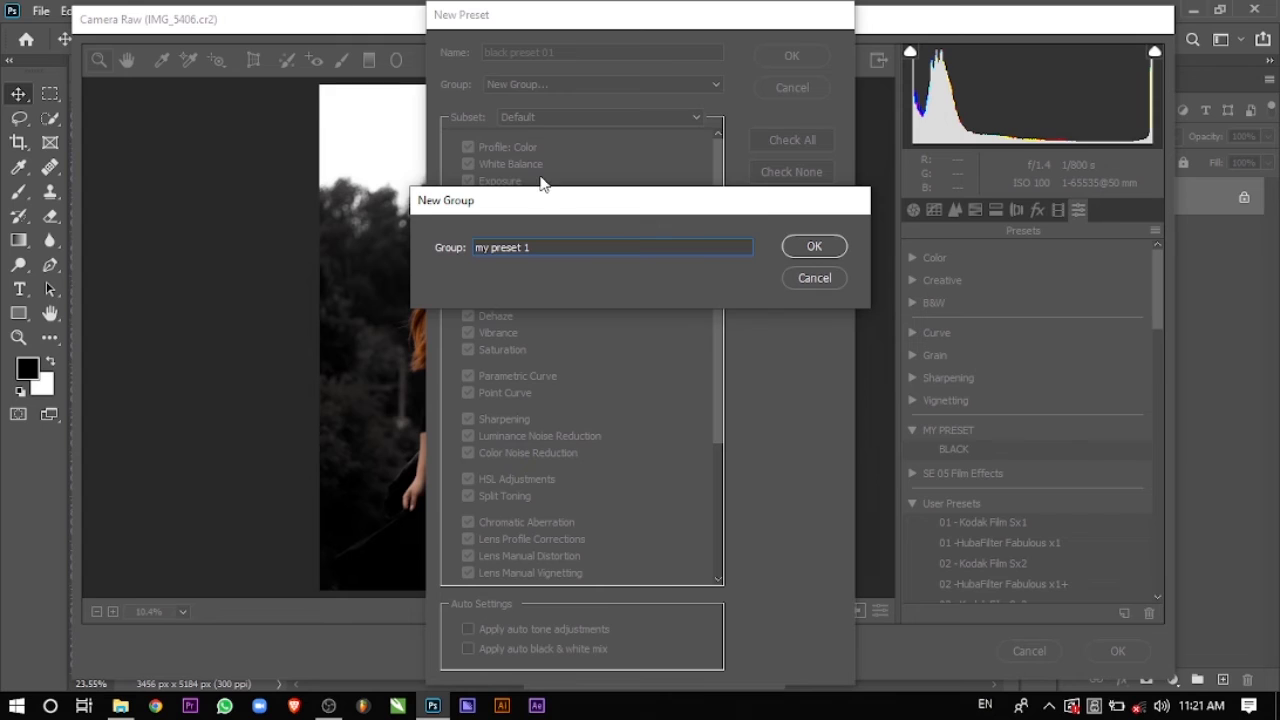
left_click(815, 247)
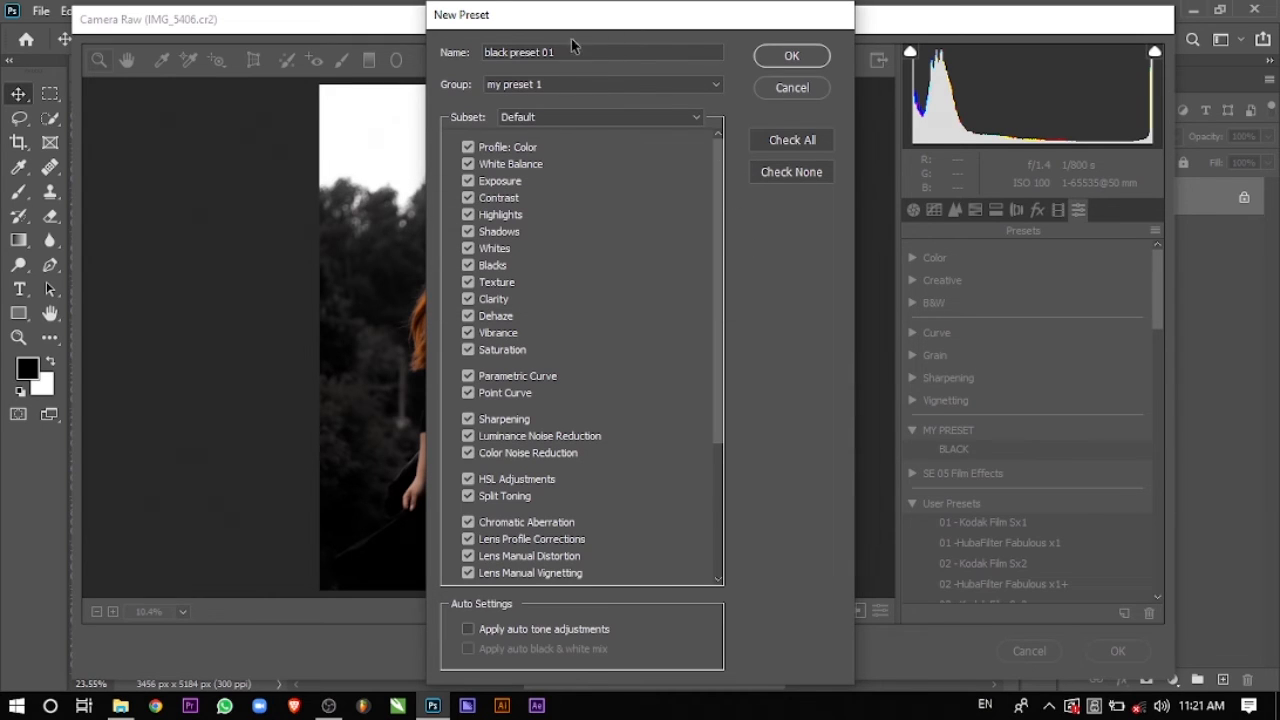
left_click(763, 60)
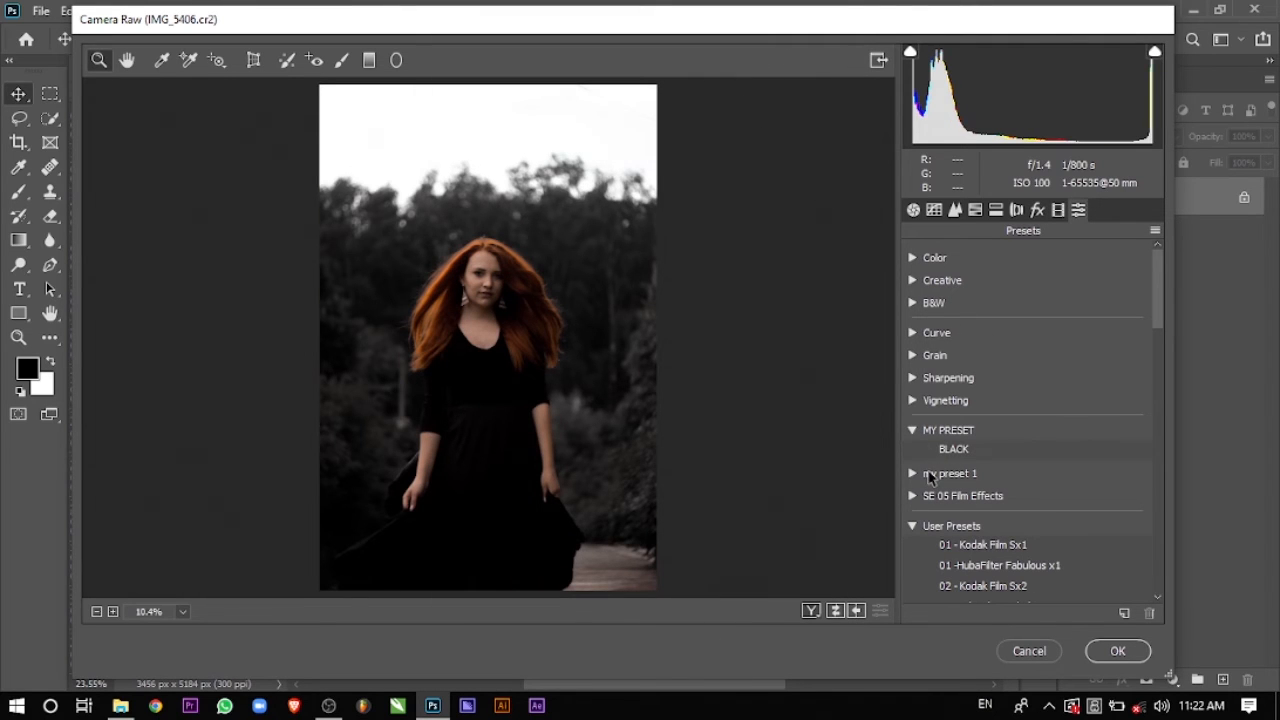
Step: Apply "black preset 01" from the "my preset 1" group and commit the Camera Raw grade to the portrait
left_click(929, 476)
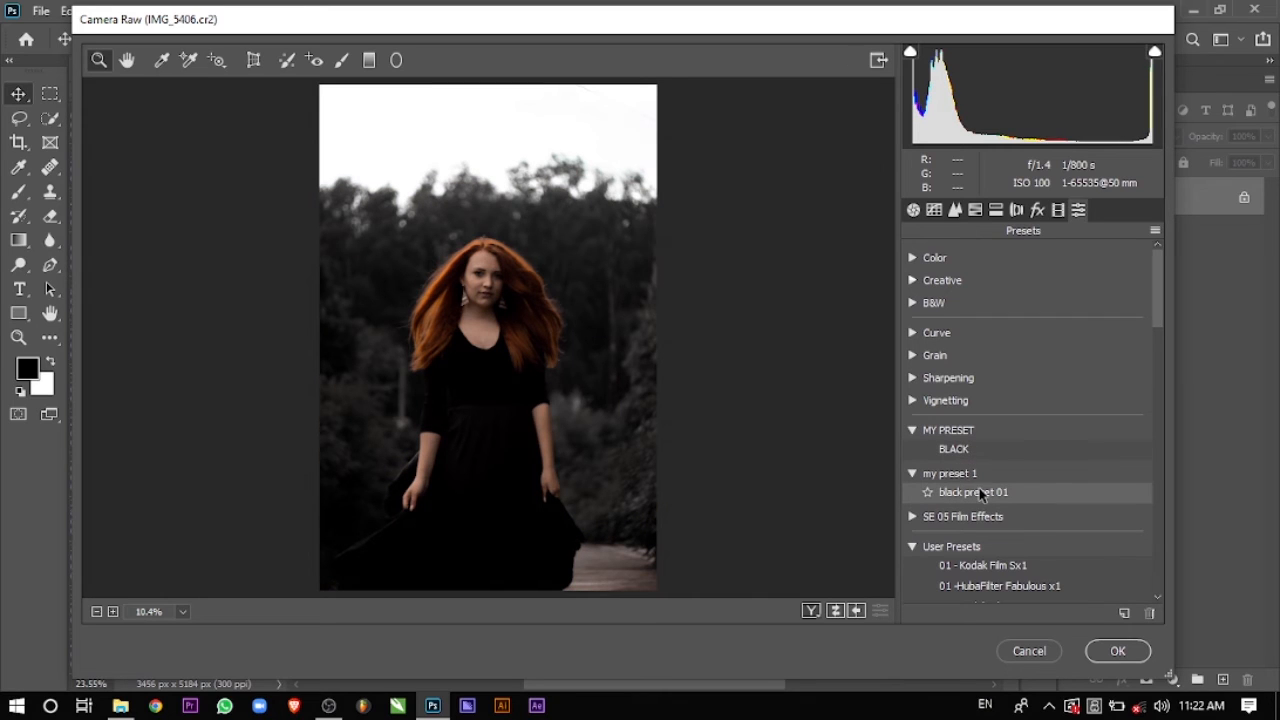
left_click(980, 493)
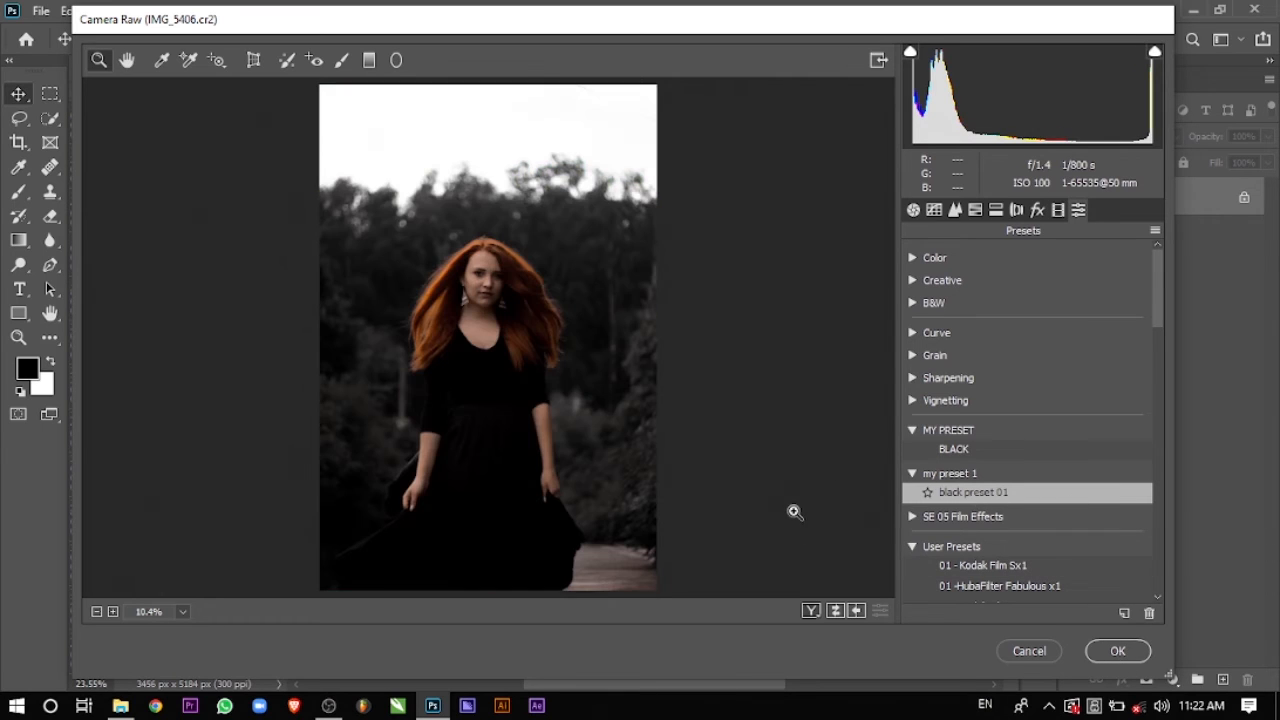
left_click(1118, 651)
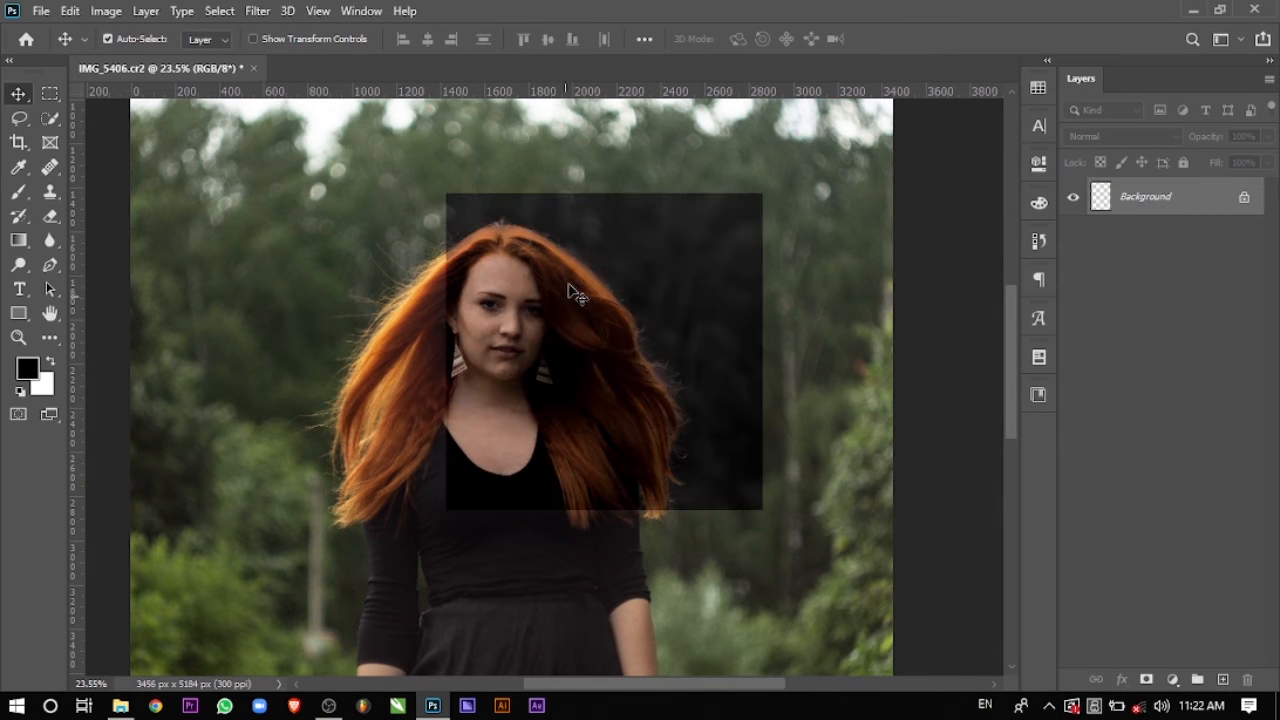
scroll(539, 361, "down", 10)
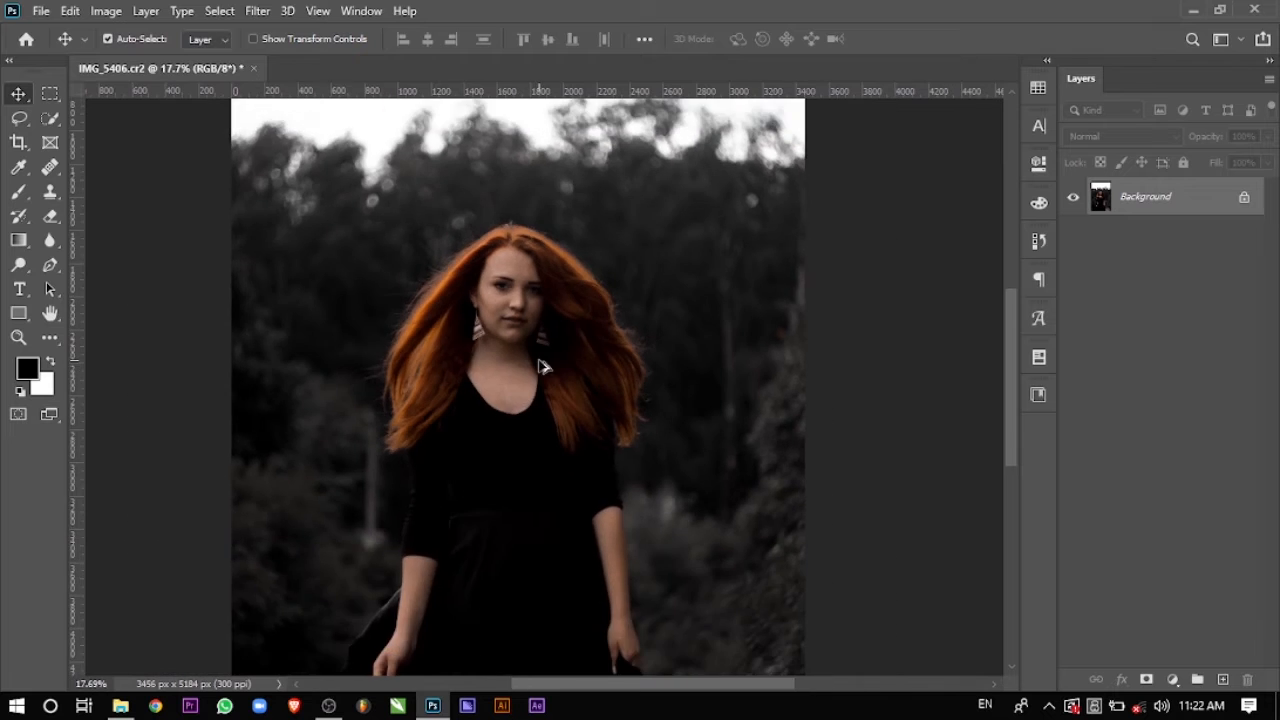
scroll(539, 361, "up", 4)
scroll(522, 313, "down", 4)
scroll(629, 286, "up", 5)
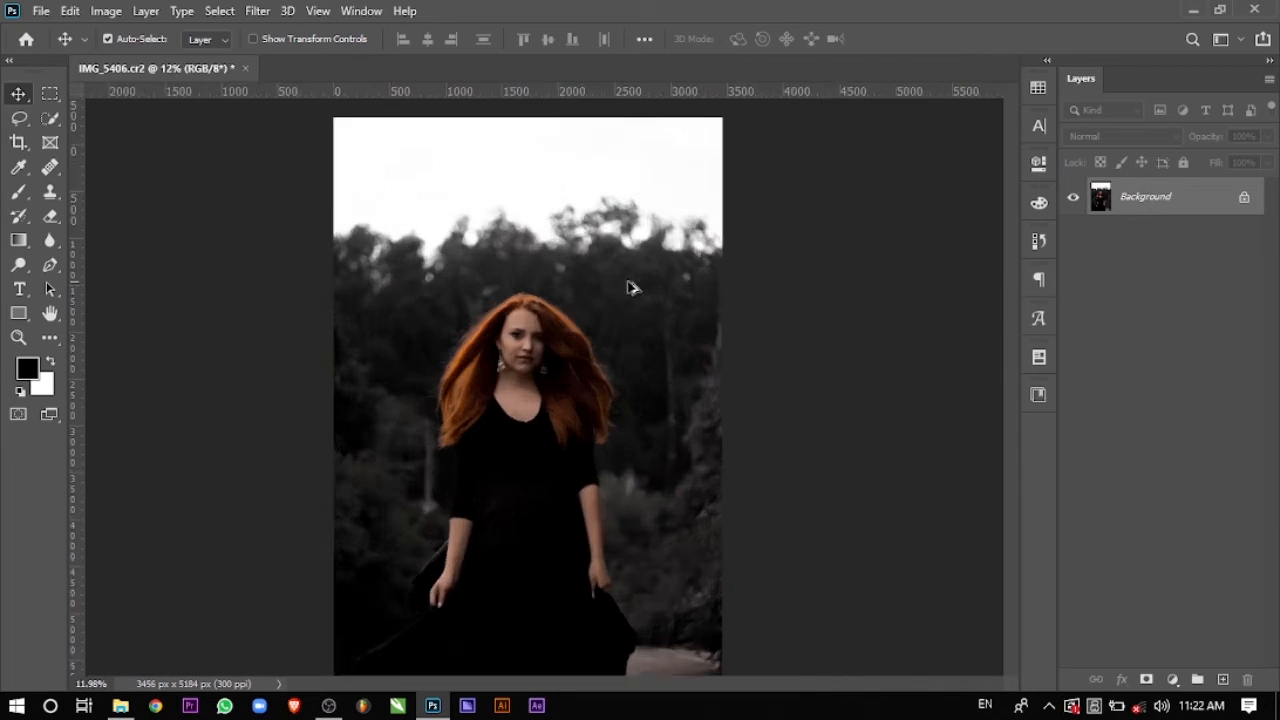
scroll(514, 277, "up", 5)
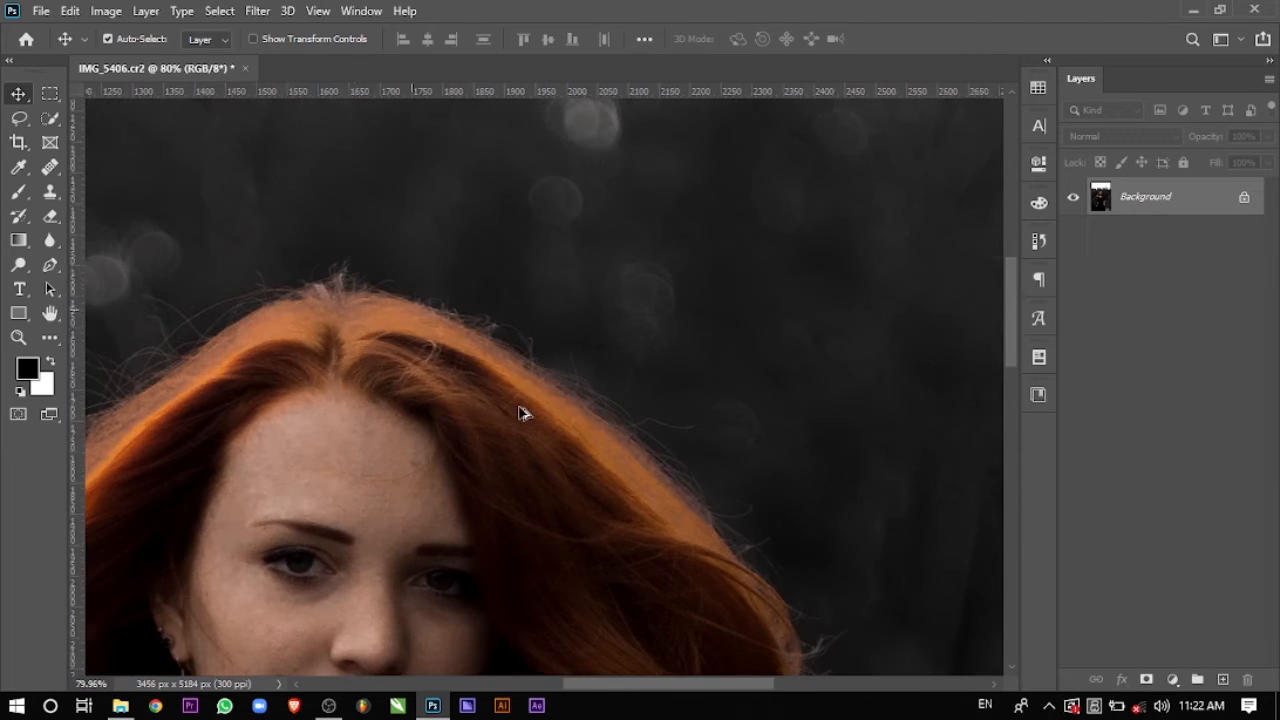
scroll(521, 411, "down", 5)
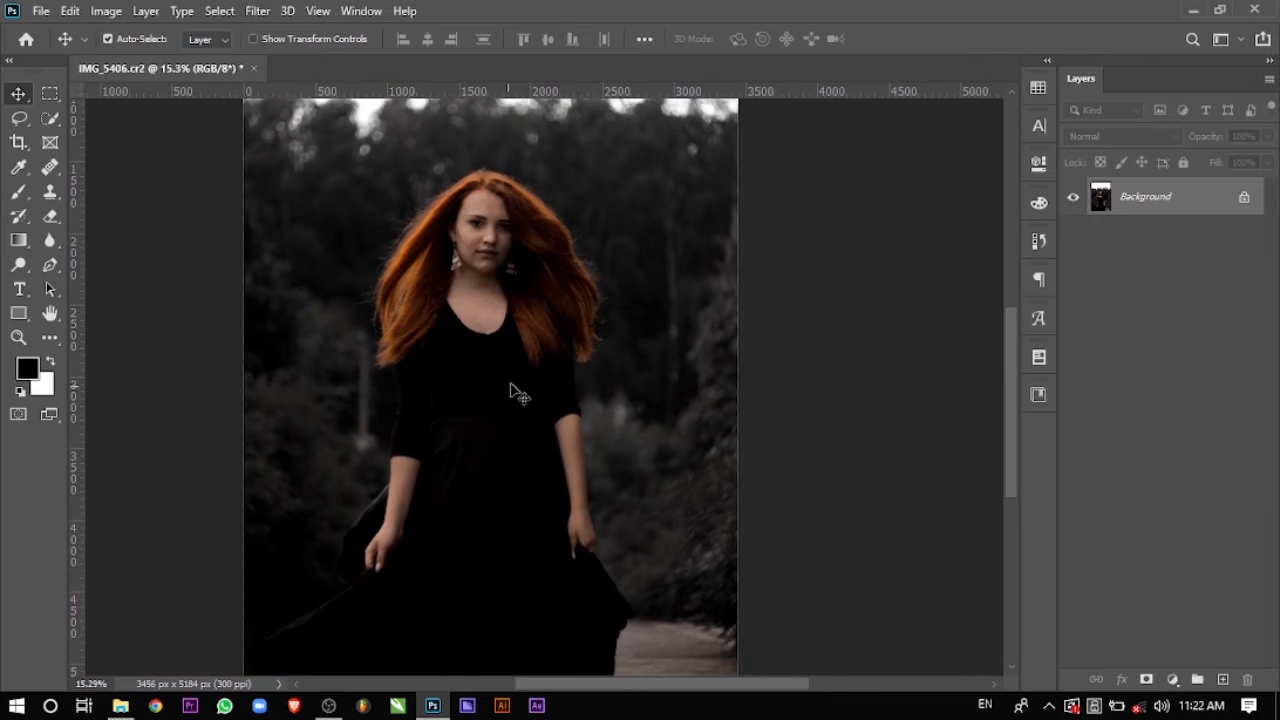
Step: Open the raw photo "signature edits free raw photos IMGL0154.cr2" from the desktop's "New folder" in Photoshop
left_click(1193, 12)
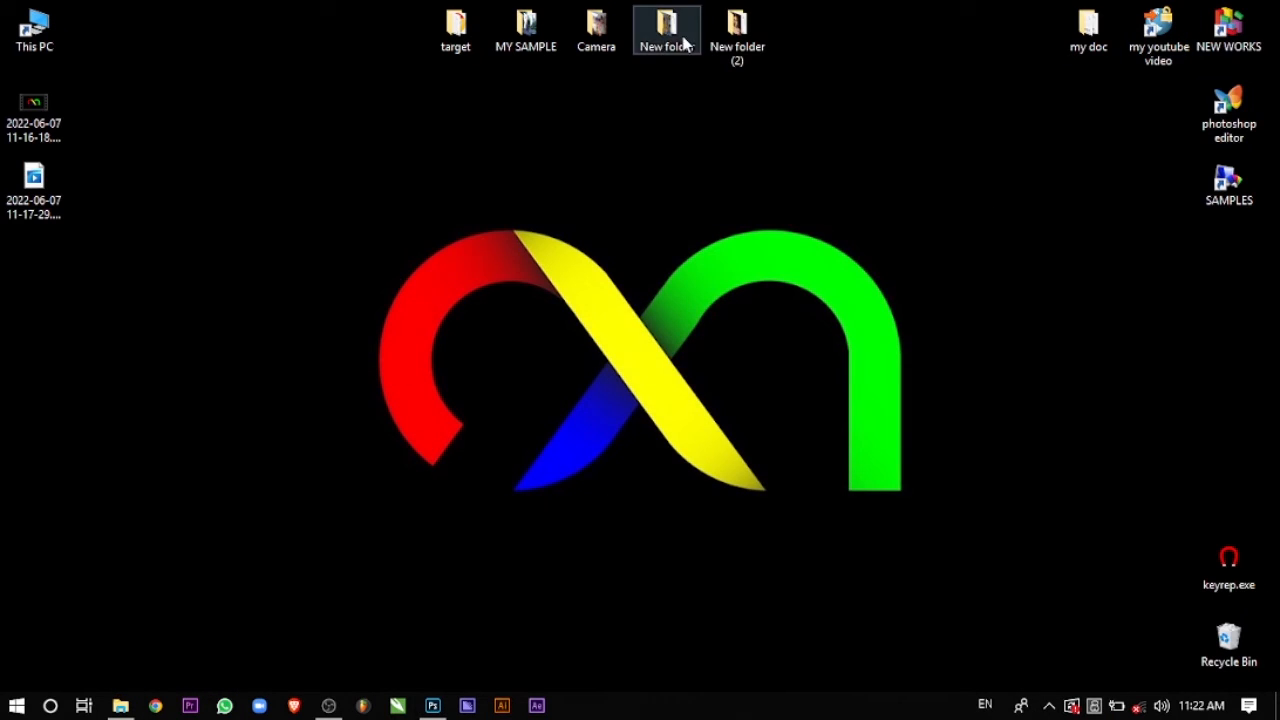
double_click(737, 40)
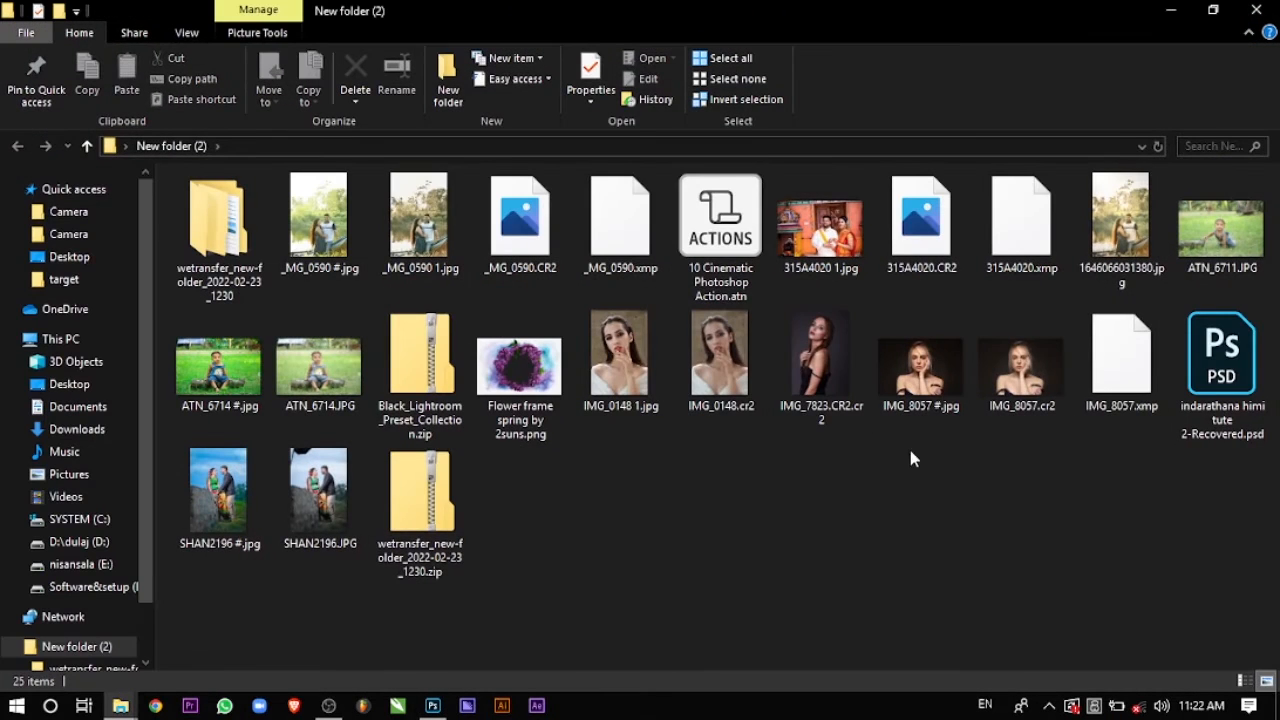
left_click(1256, 10)
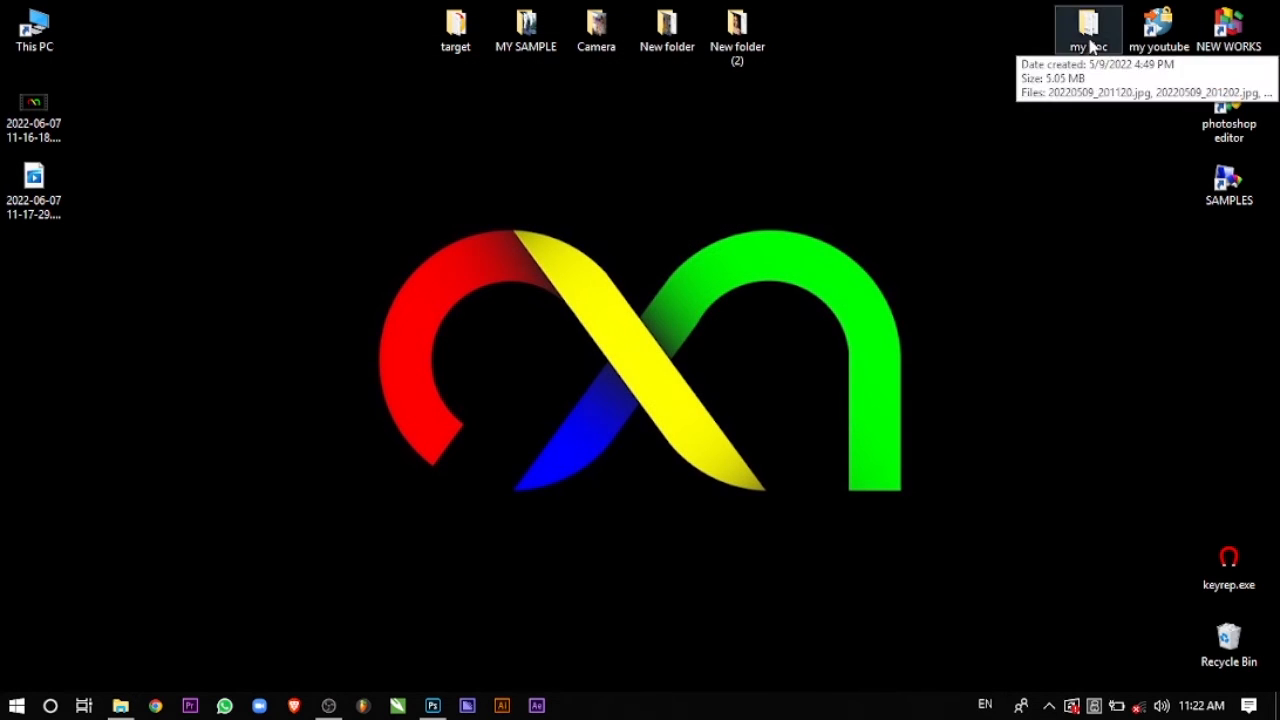
double_click(690, 35)
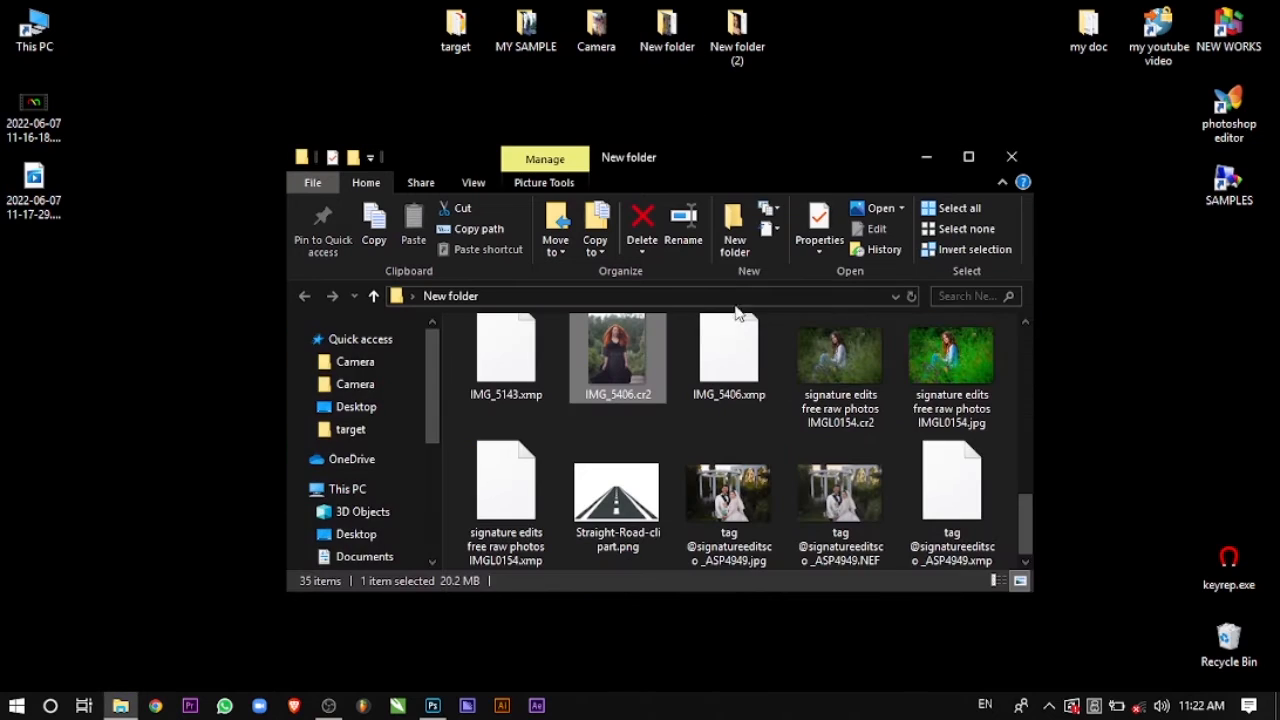
left_click(968, 156)
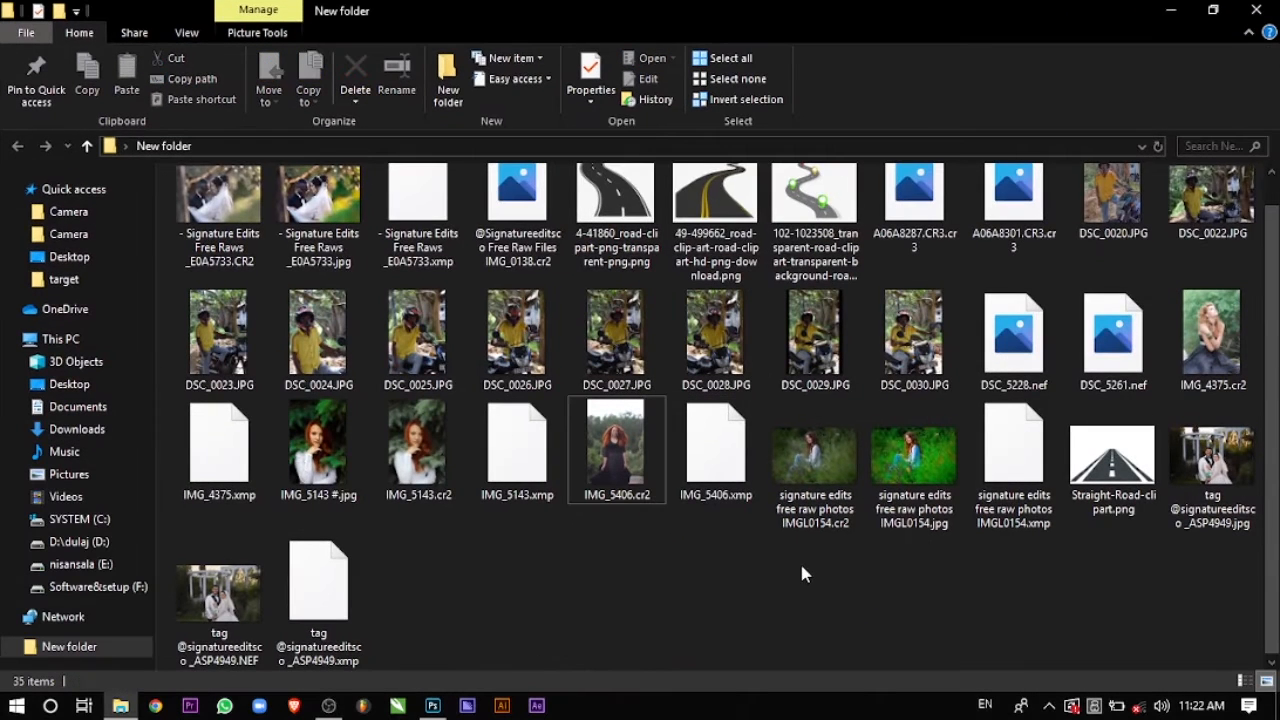
left_click_drag(813, 463, 617, 62)
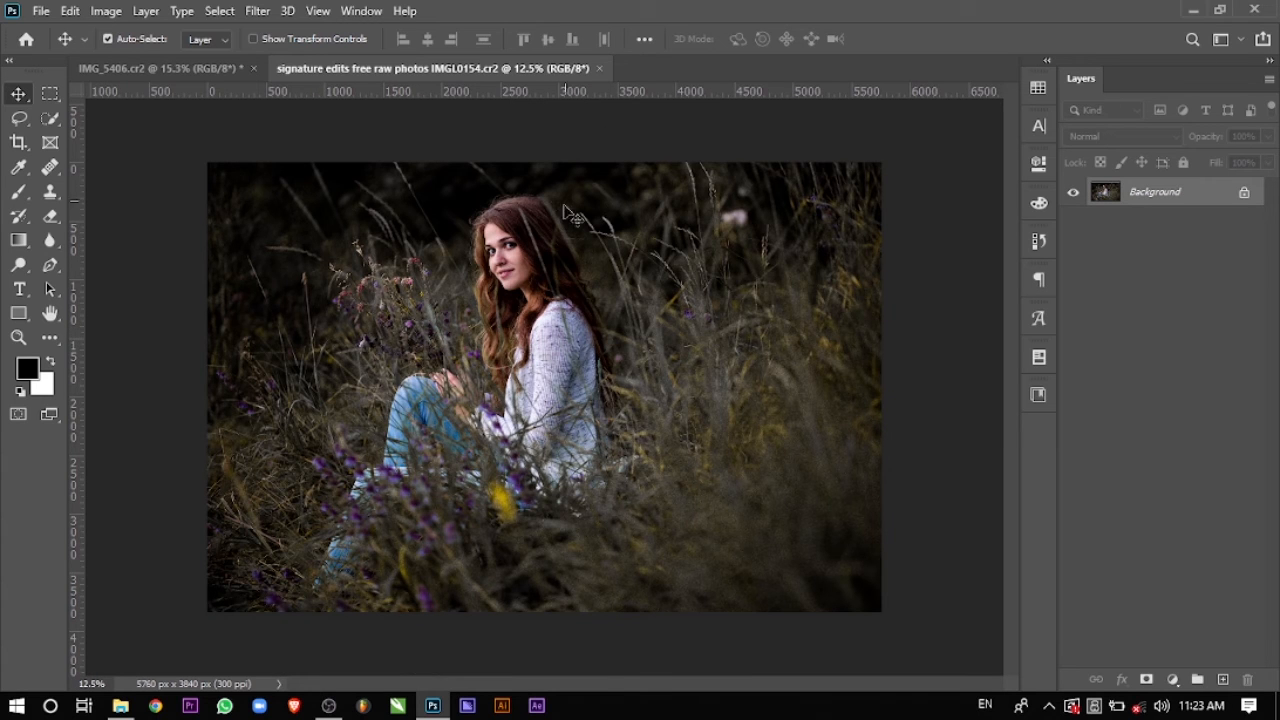
Step: Apply "black preset 01" to the photo of the woman in the grass with the Camera Raw Filter
key("ctrl+plus")
left_click(262, 11)
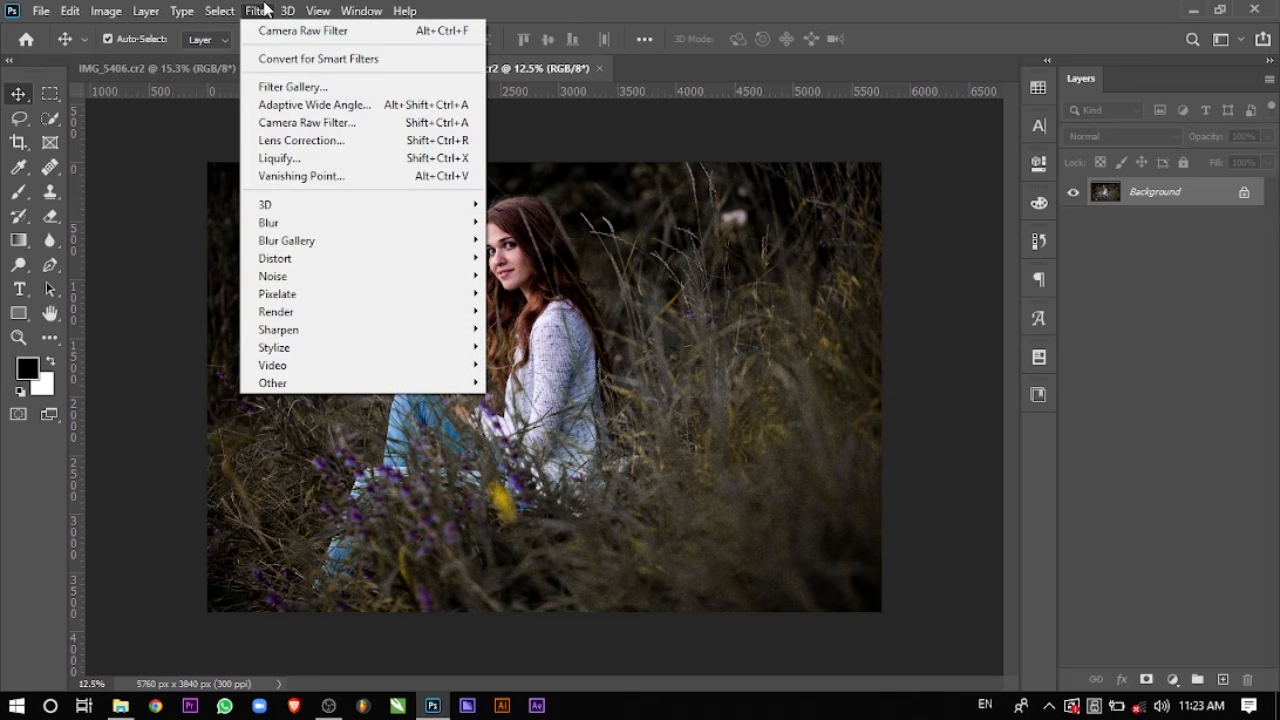
left_click(291, 128)
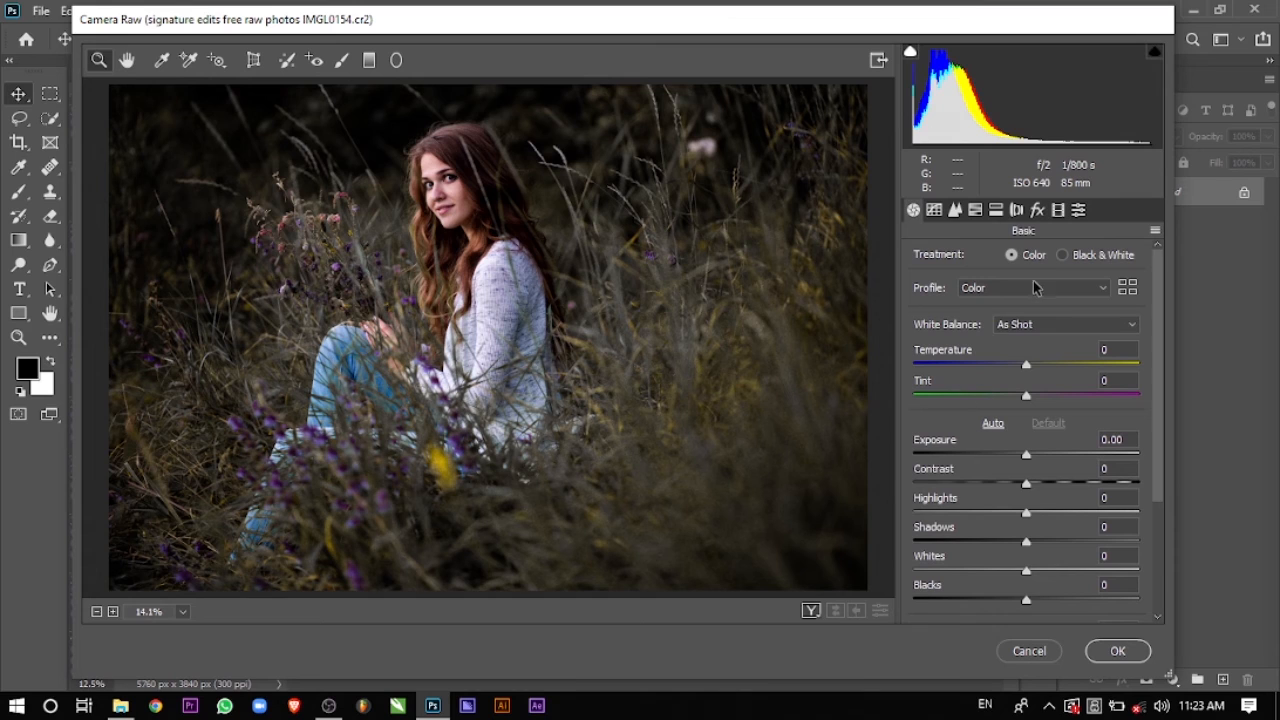
left_click(1079, 210)
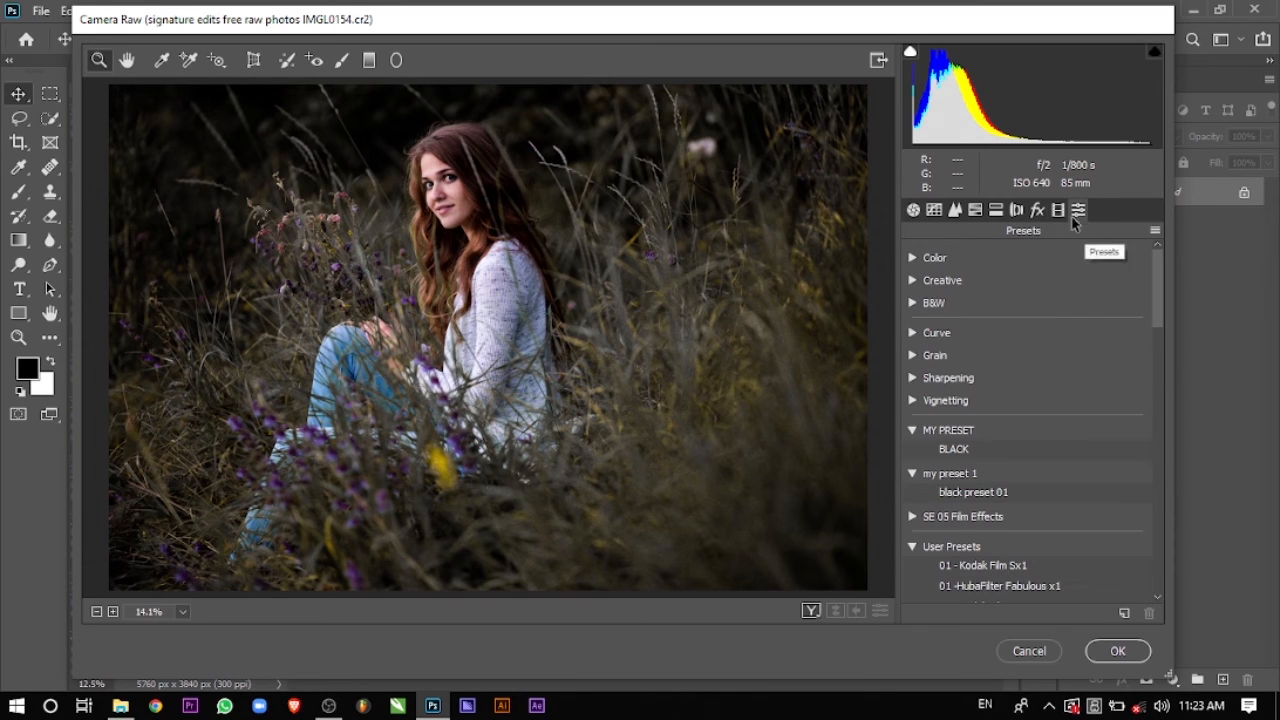
left_click(958, 496)
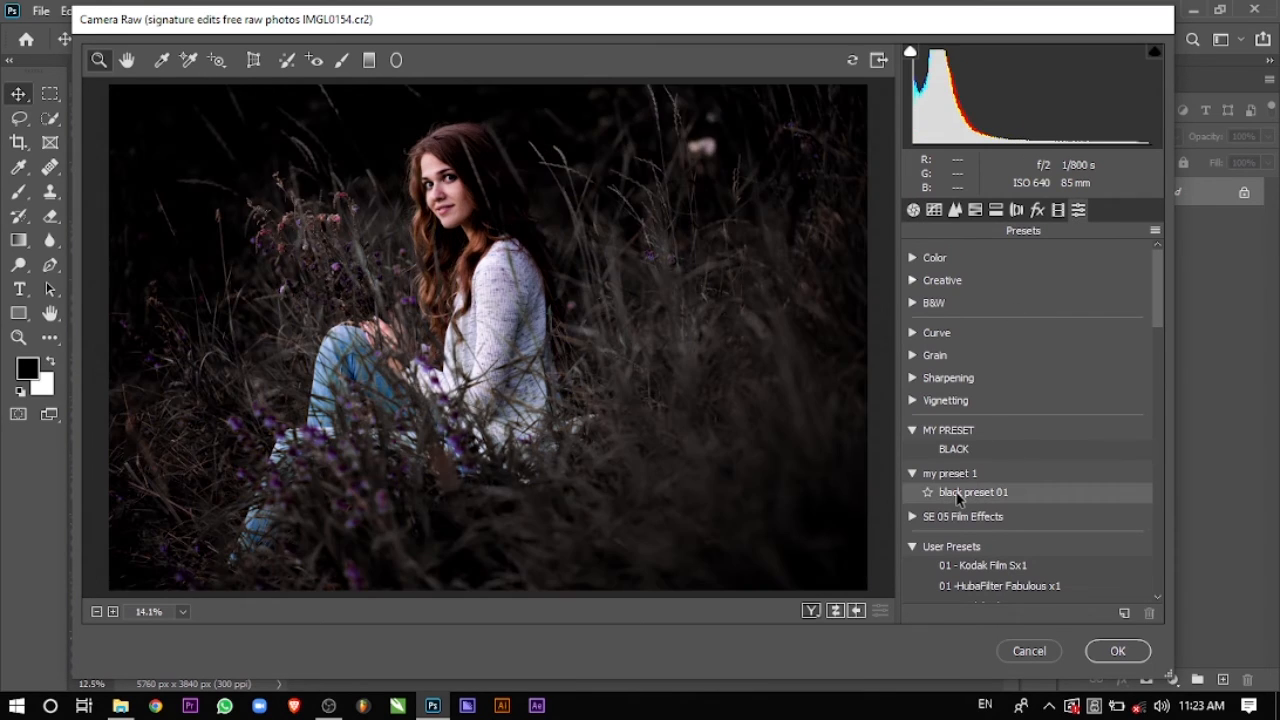
left_click(958, 497)
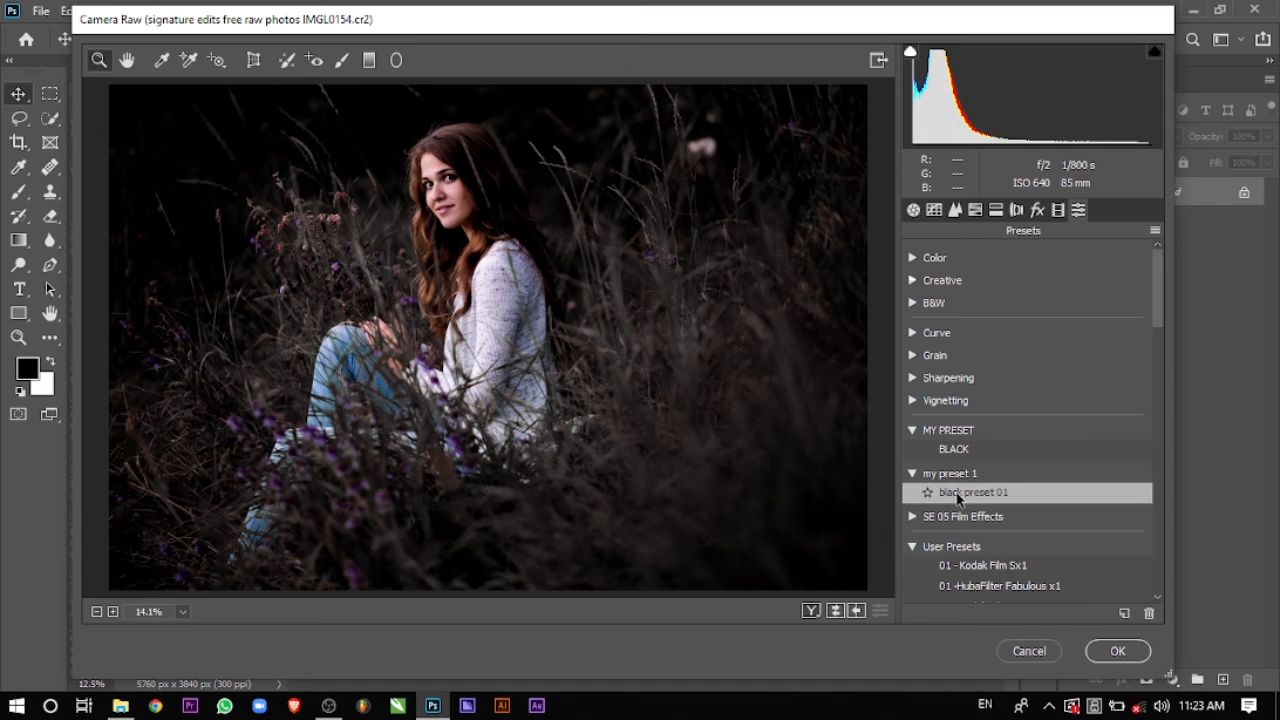
left_click(1110, 651)
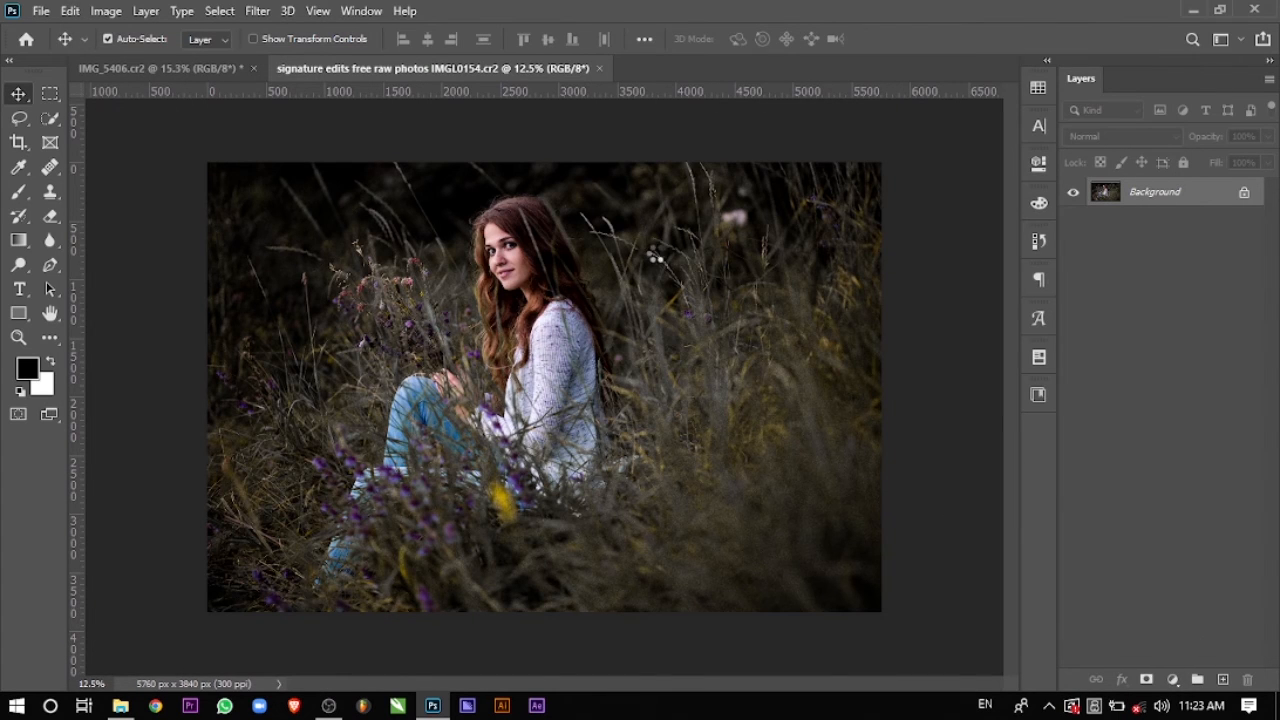
Step: Open the raw portrait IMG_5143.cr2 from "New folder" in Photoshop, keeping its default raw settings
left_click(1203, 9)
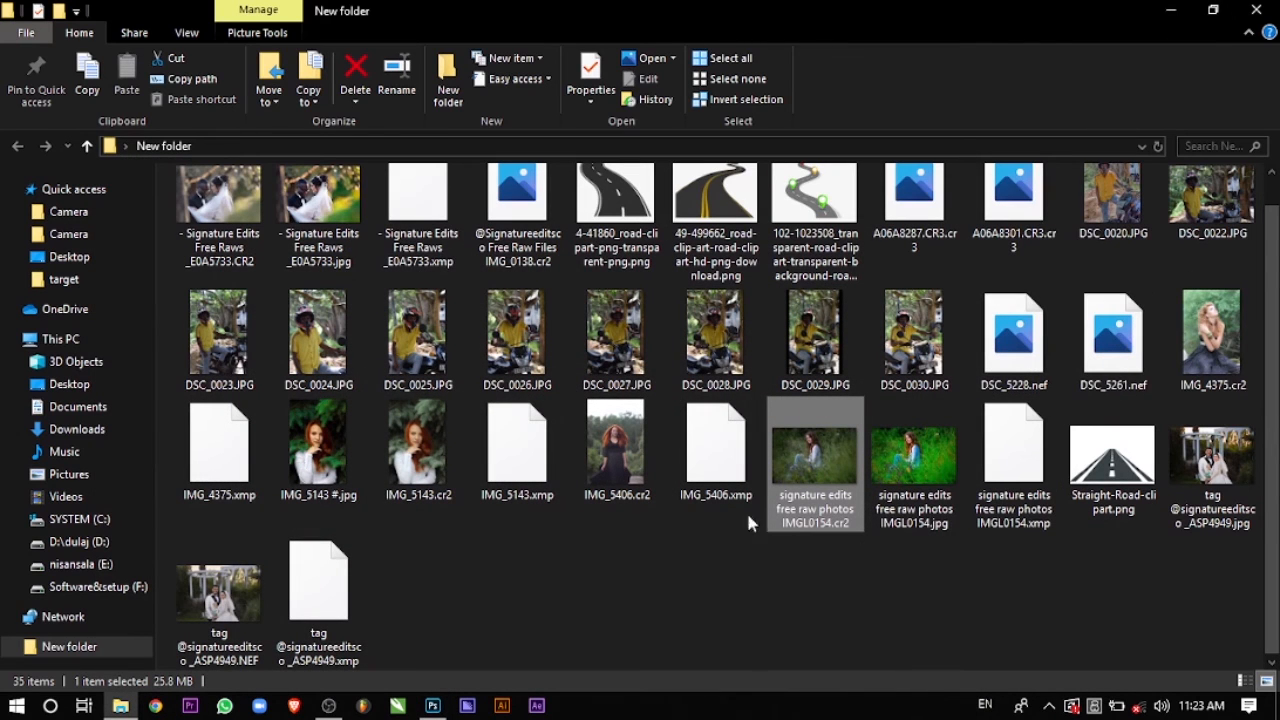
left_click(414, 458)
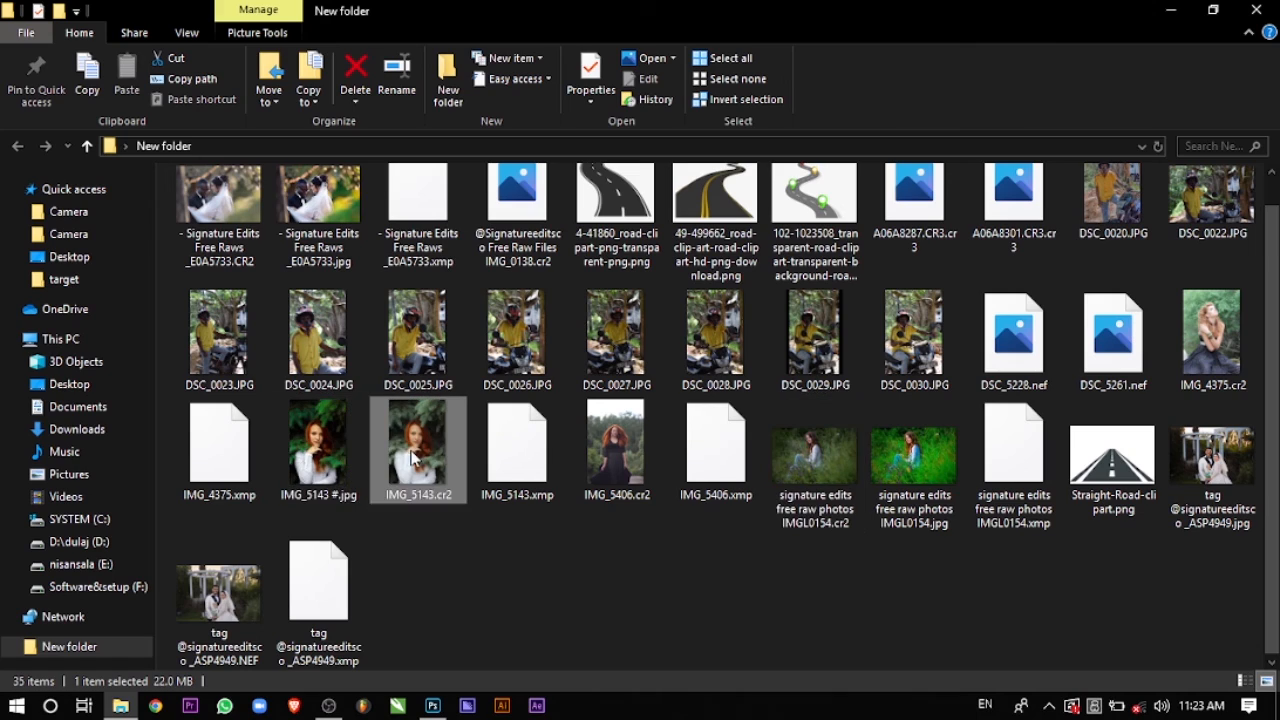
left_click_drag(414, 458, 660, 65)
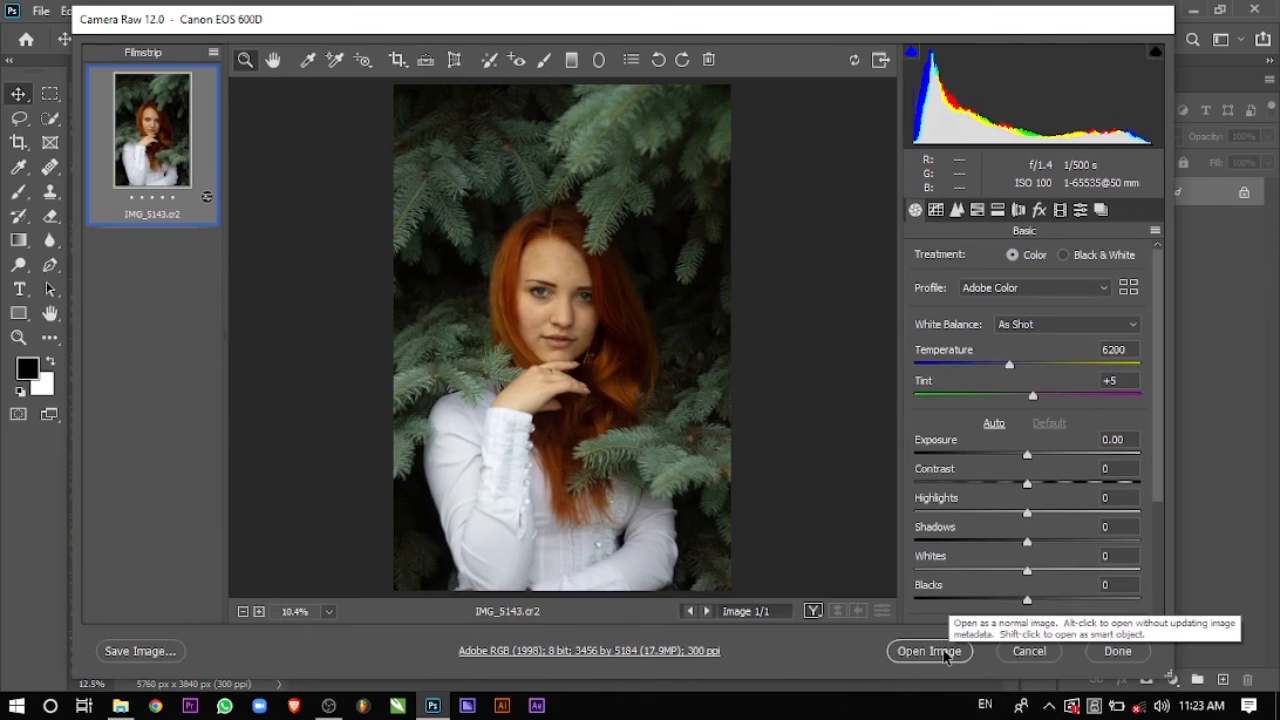
left_click(940, 652)
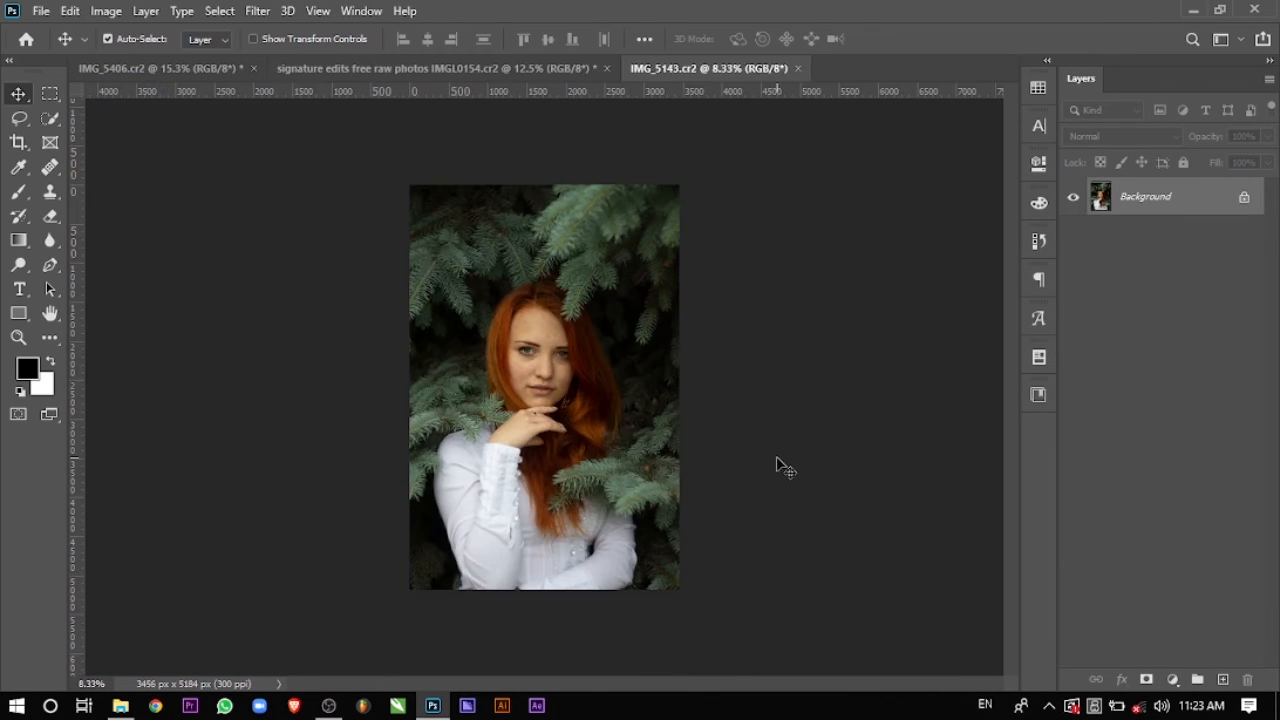
Step: Apply "black preset 01" from the "my preset 1" group to the red-haired woman's portrait with the Camera Raw Filter
left_click(252, 12)
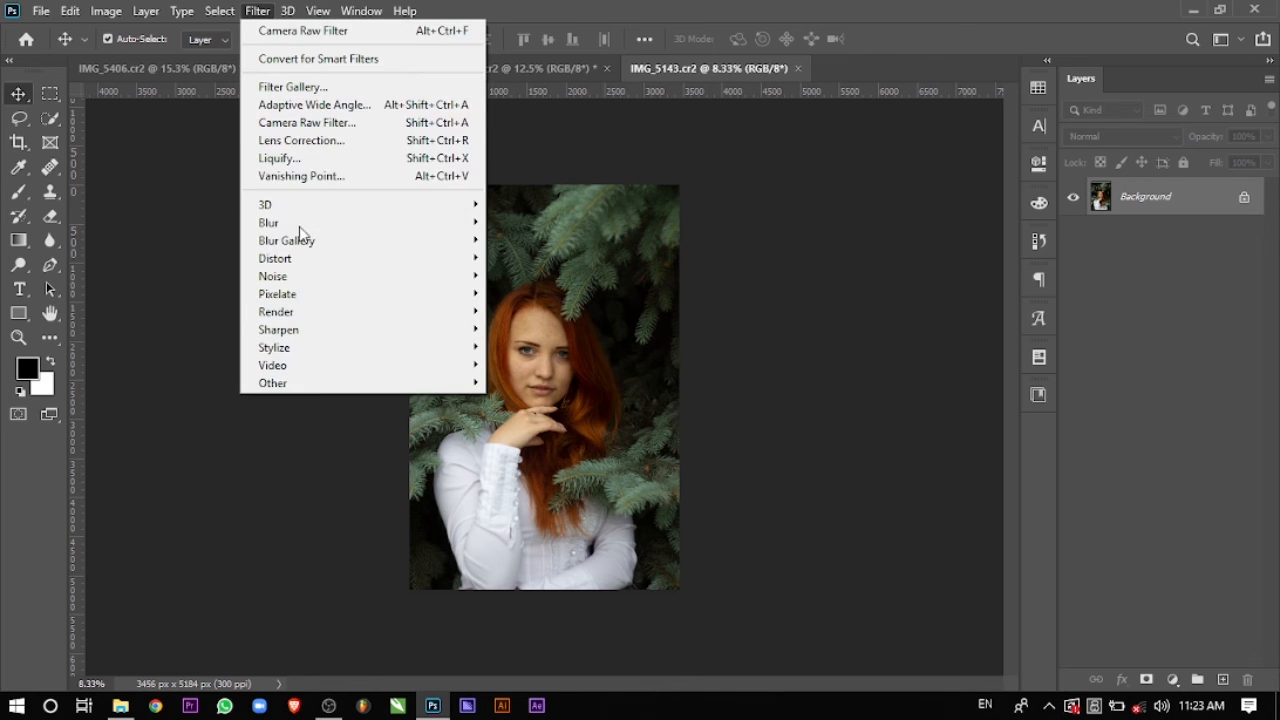
left_click(303, 124)
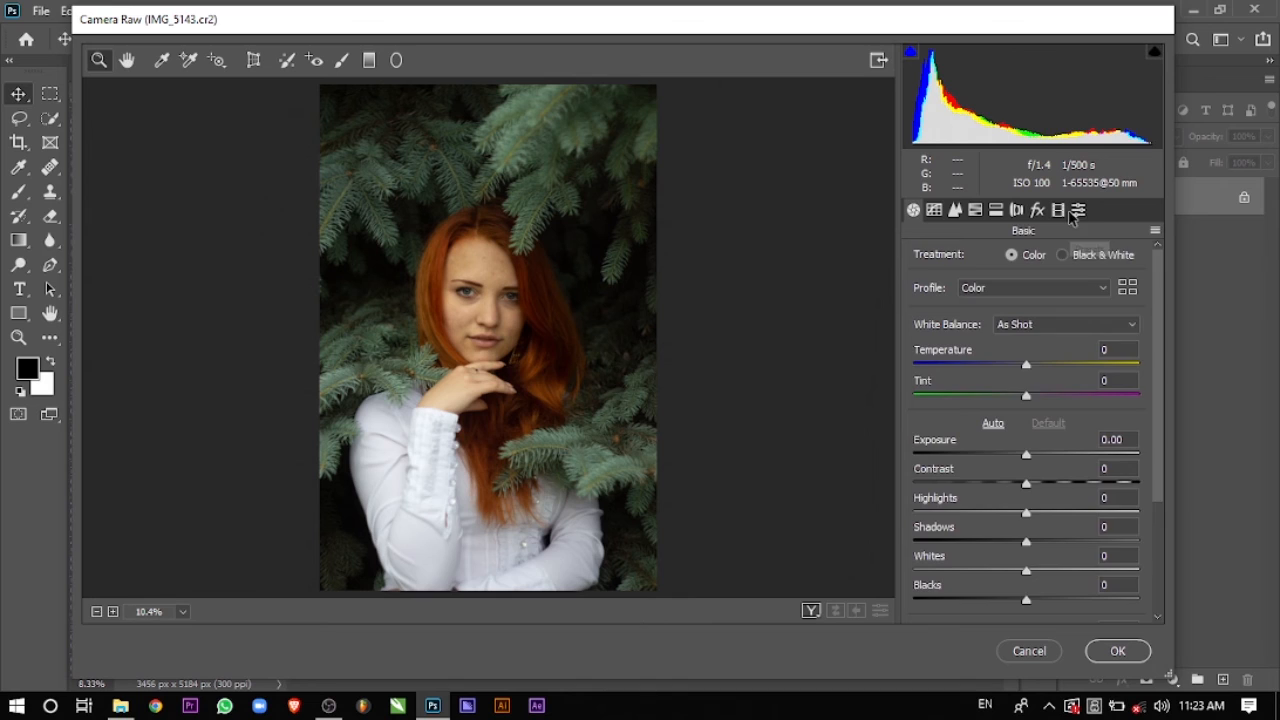
left_click(1076, 211)
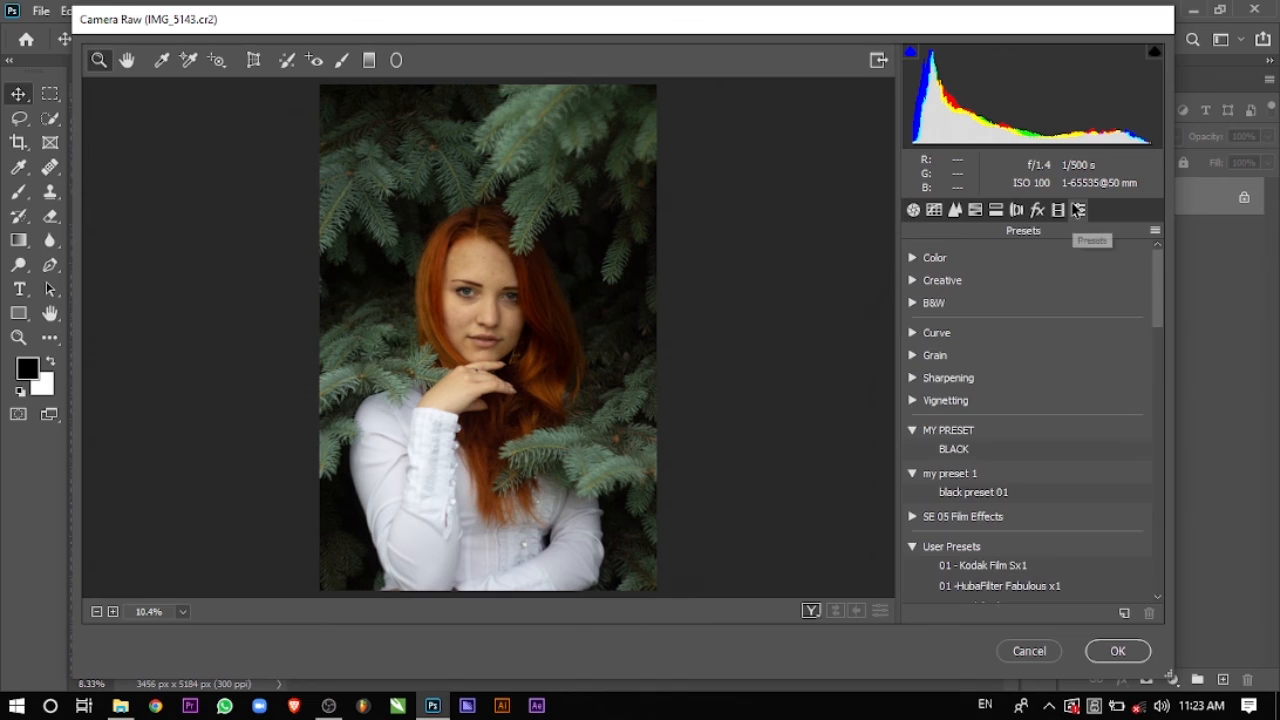
left_click(957, 493)
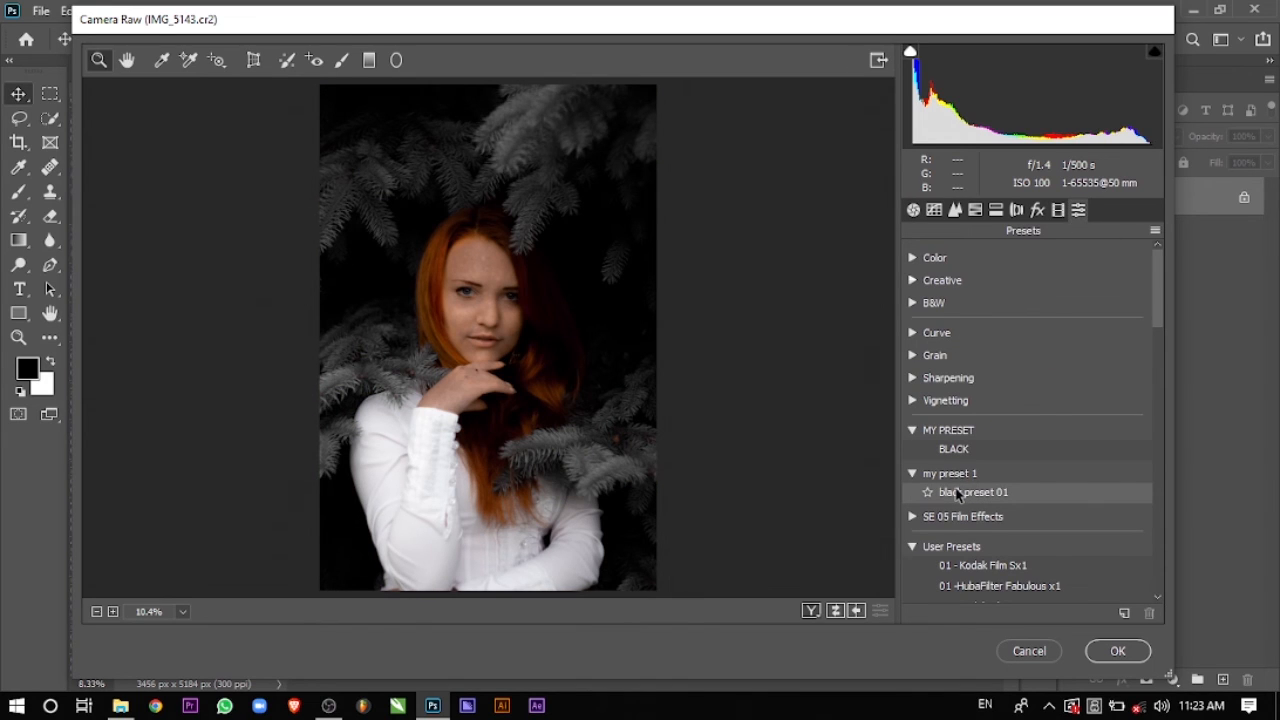
left_click(957, 493)
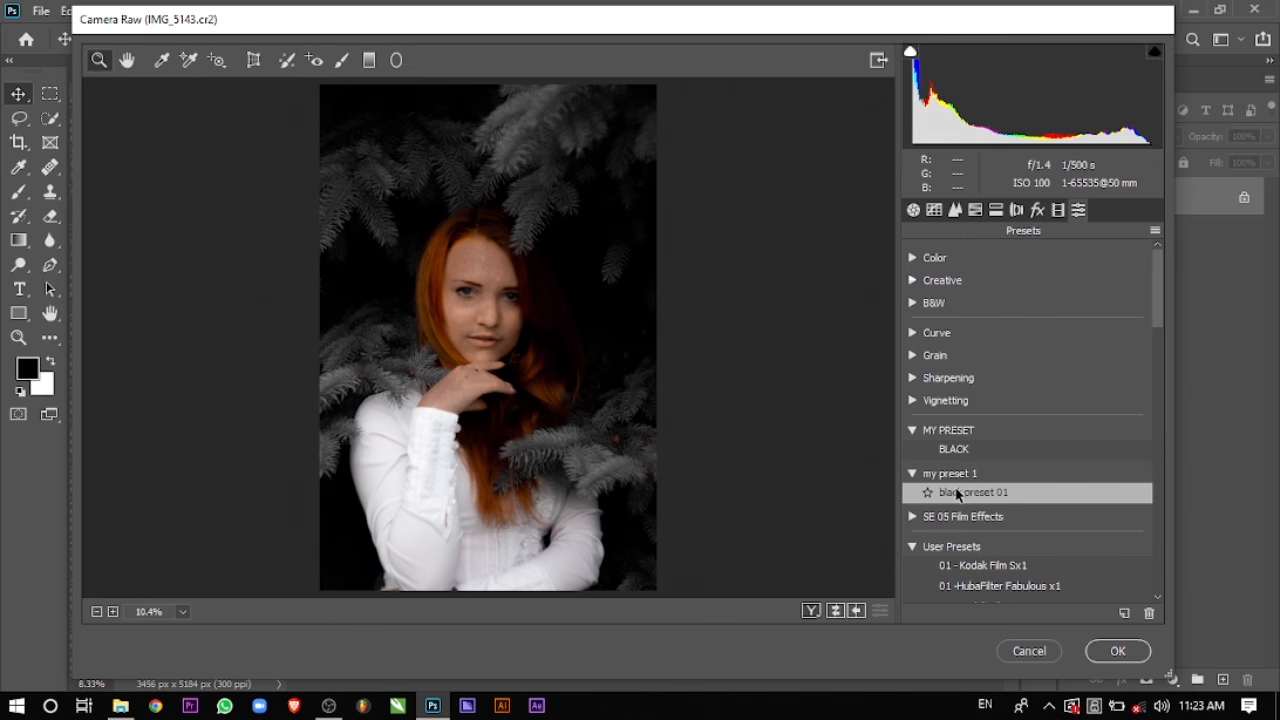
Step: Review the preset's basic settings and set the Yellows saturation to -8 in the HSL adjustments
left_click(935, 210)
left_click(914, 210)
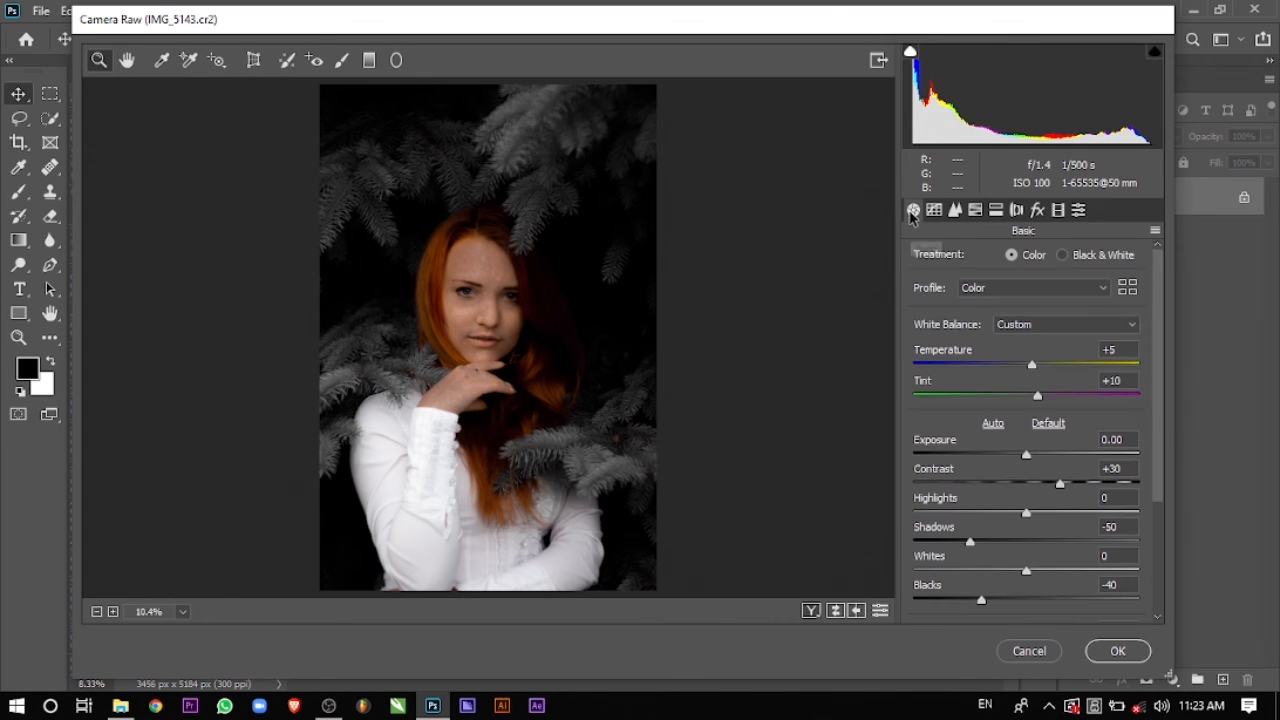
left_click(976, 210)
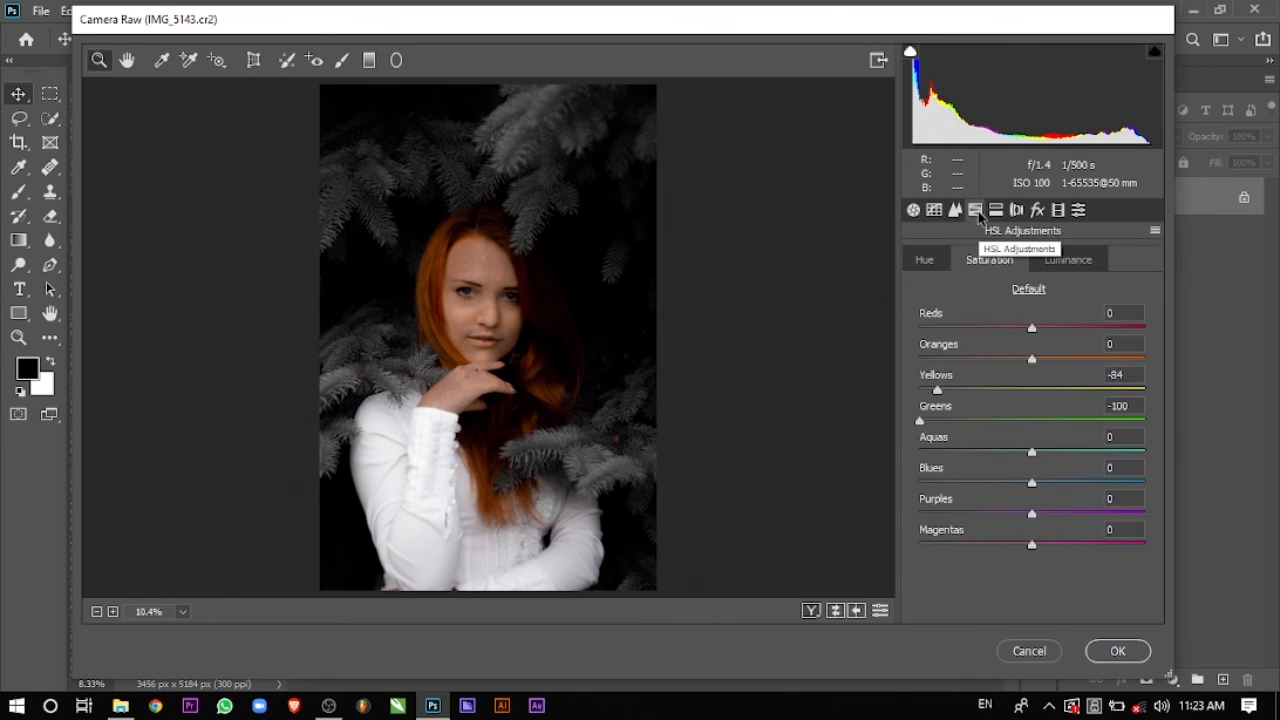
left_click_drag(944, 396, 1019, 397)
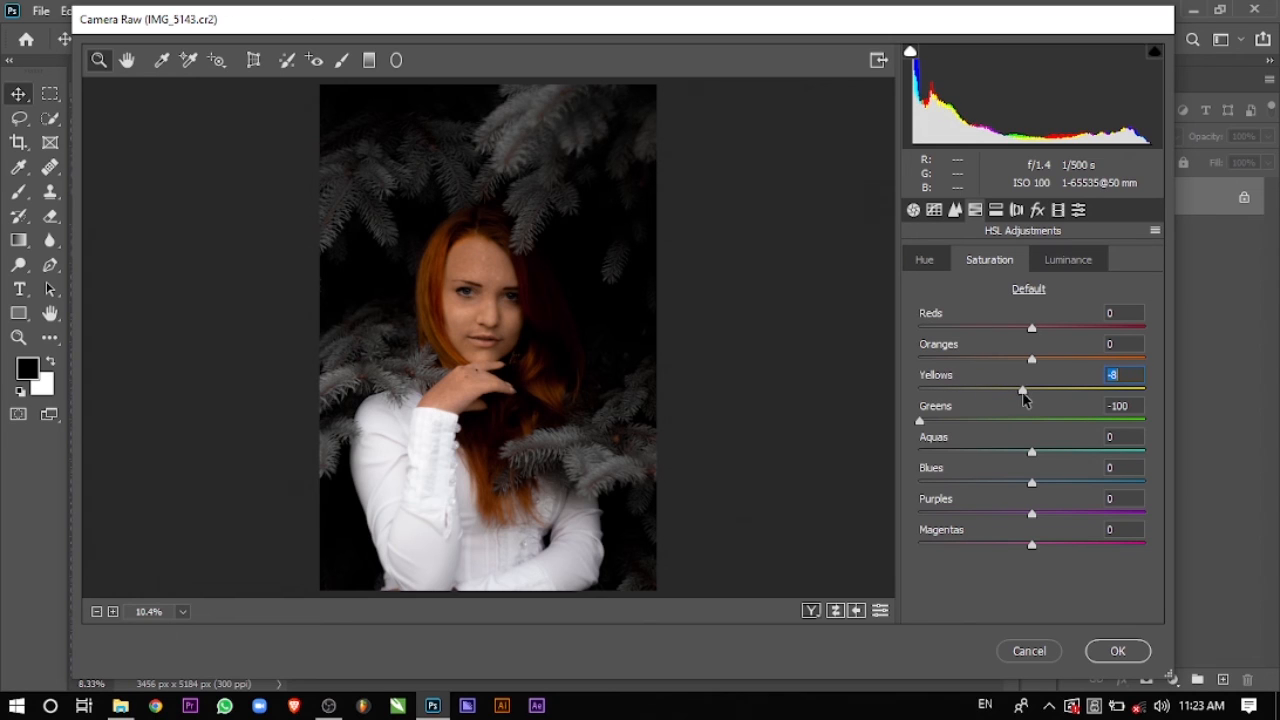
Step: Reset the Yellows hue and the Yellows luminance to 0 in the HSL adjustments
left_click(927, 265)
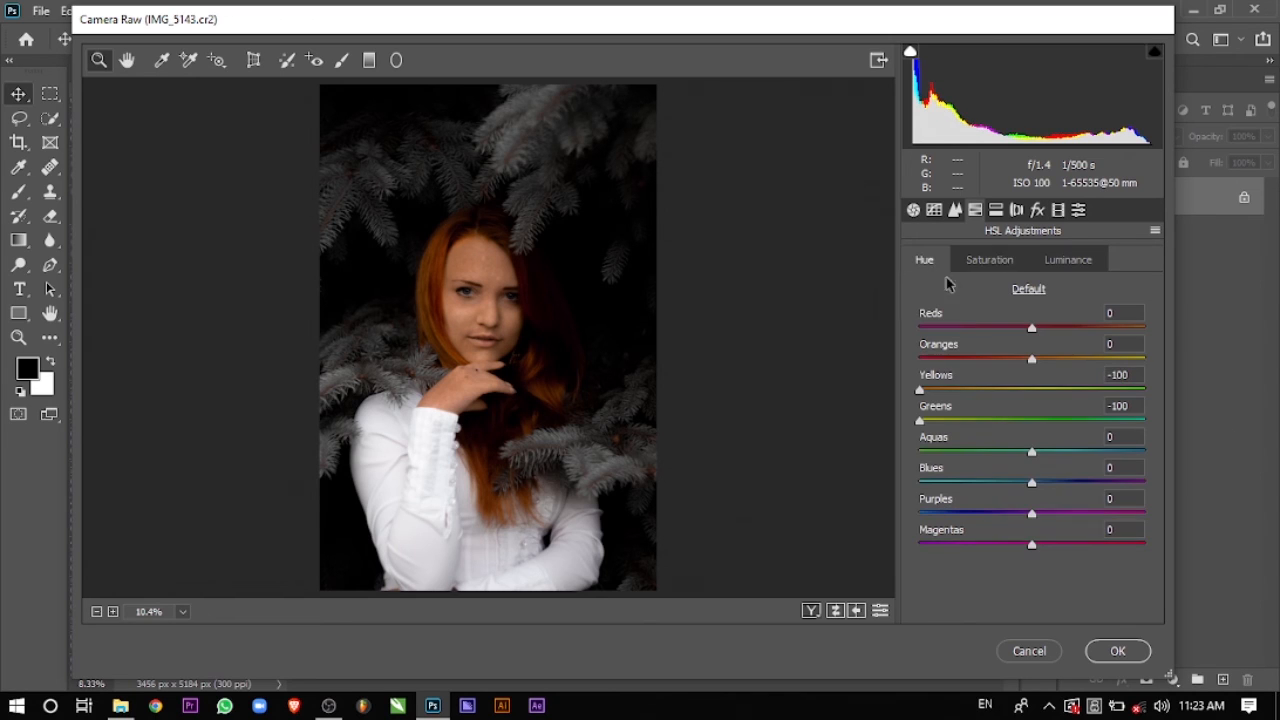
left_click_drag(1125, 374, 1083, 379)
type("0")
left_click(1064, 259)
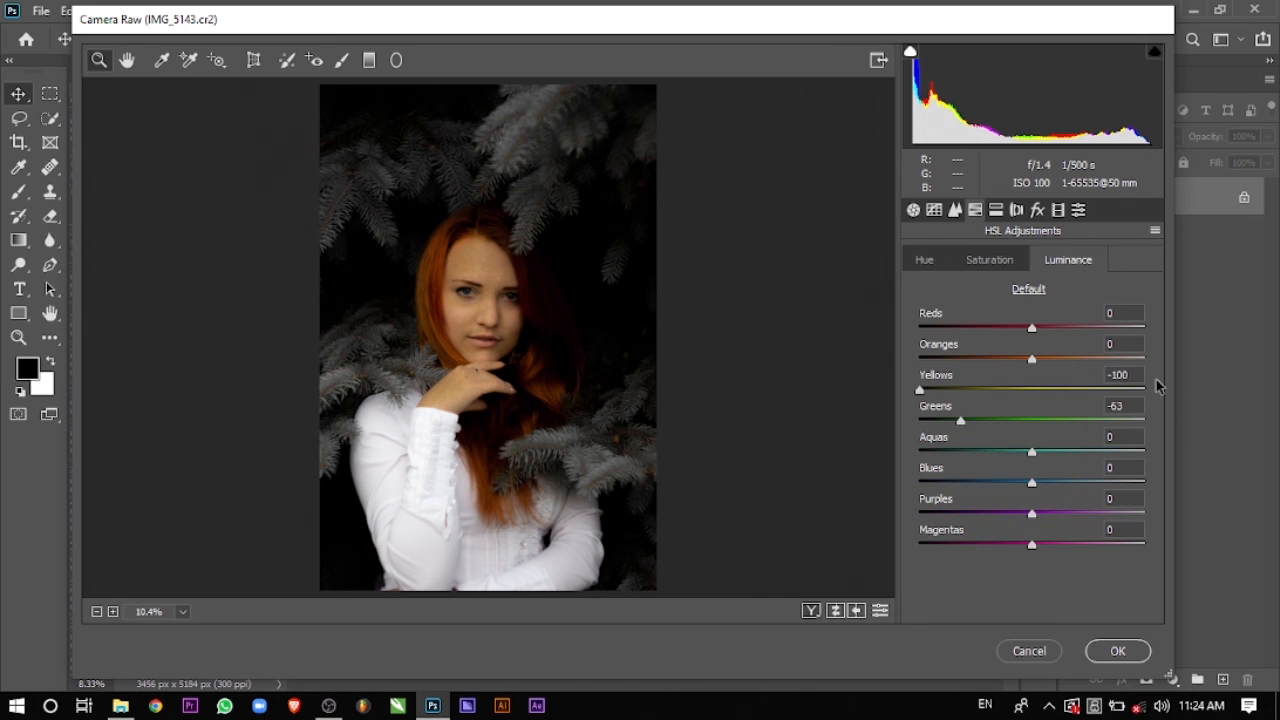
left_click_drag(1140, 374, 1100, 376)
type("0")
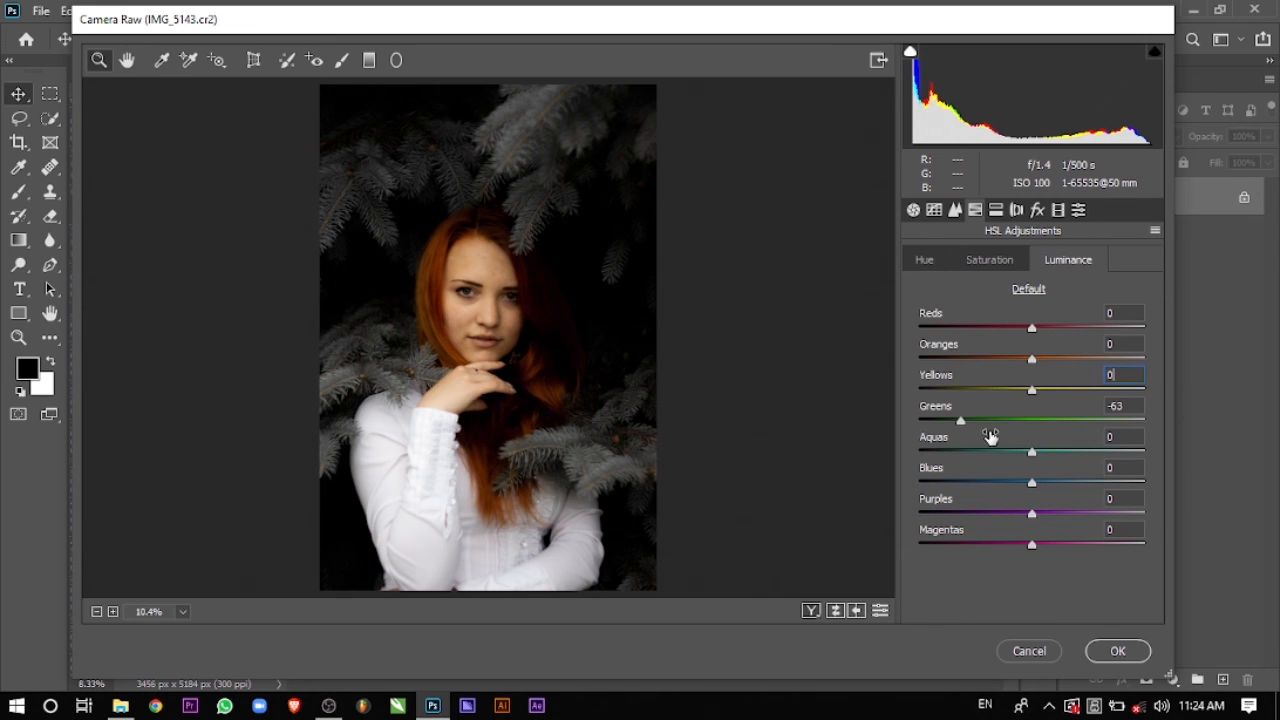
Step: Check the skin tones on the woman's face and commit the Camera Raw adjustments to the portrait
left_click(488, 323)
left_click_drag(488, 323, 486, 402)
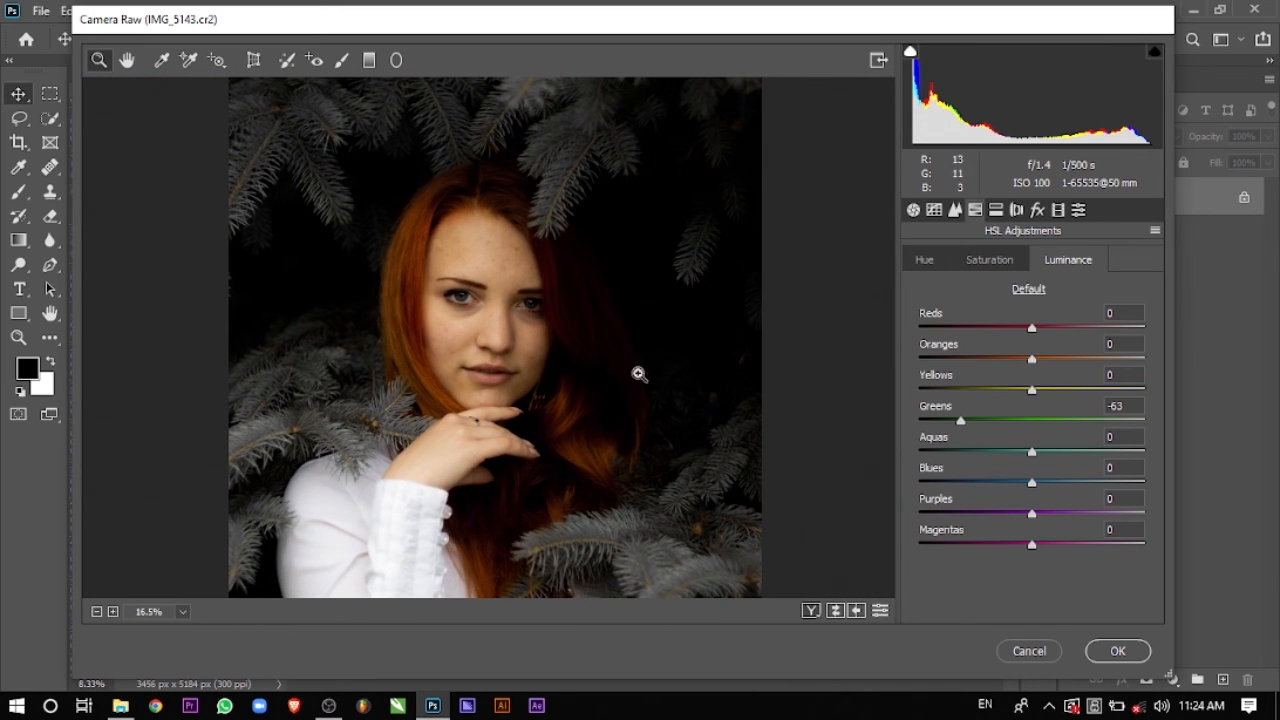
scroll(568, 304, "down", 3)
scroll(568, 303, "down", 2)
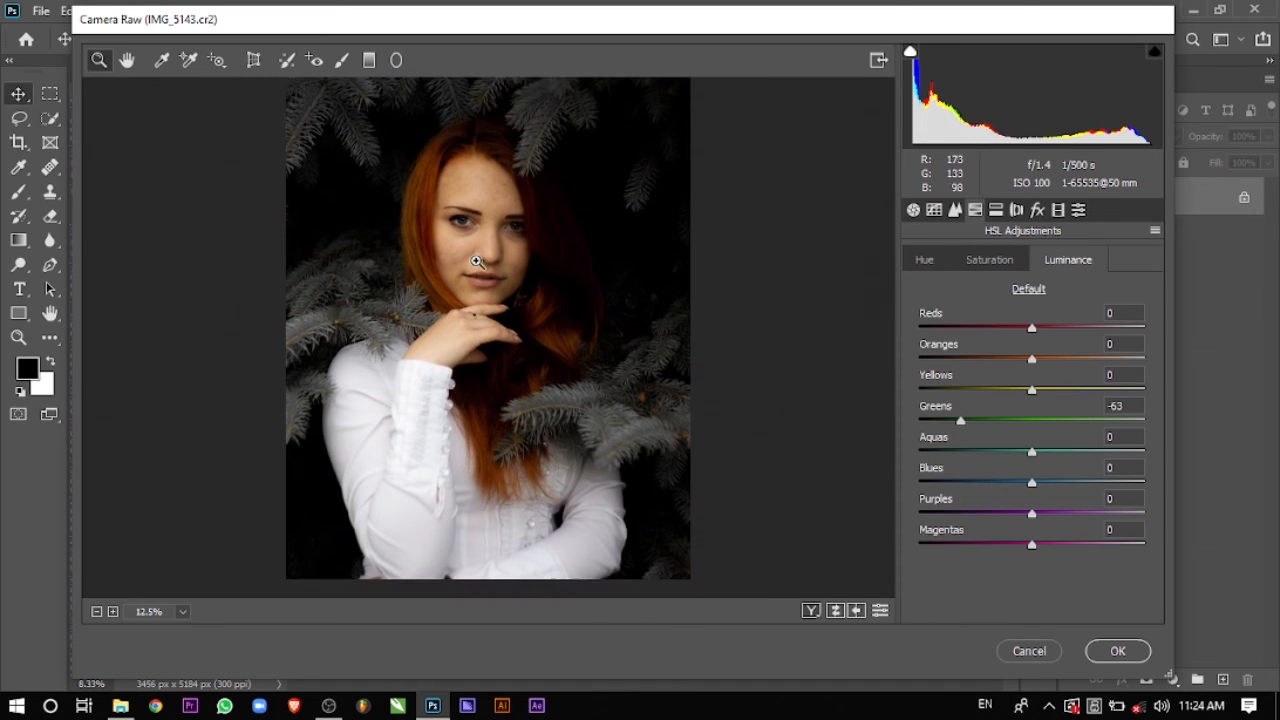
scroll(817, 301, "up", 3)
left_click(1117, 651)
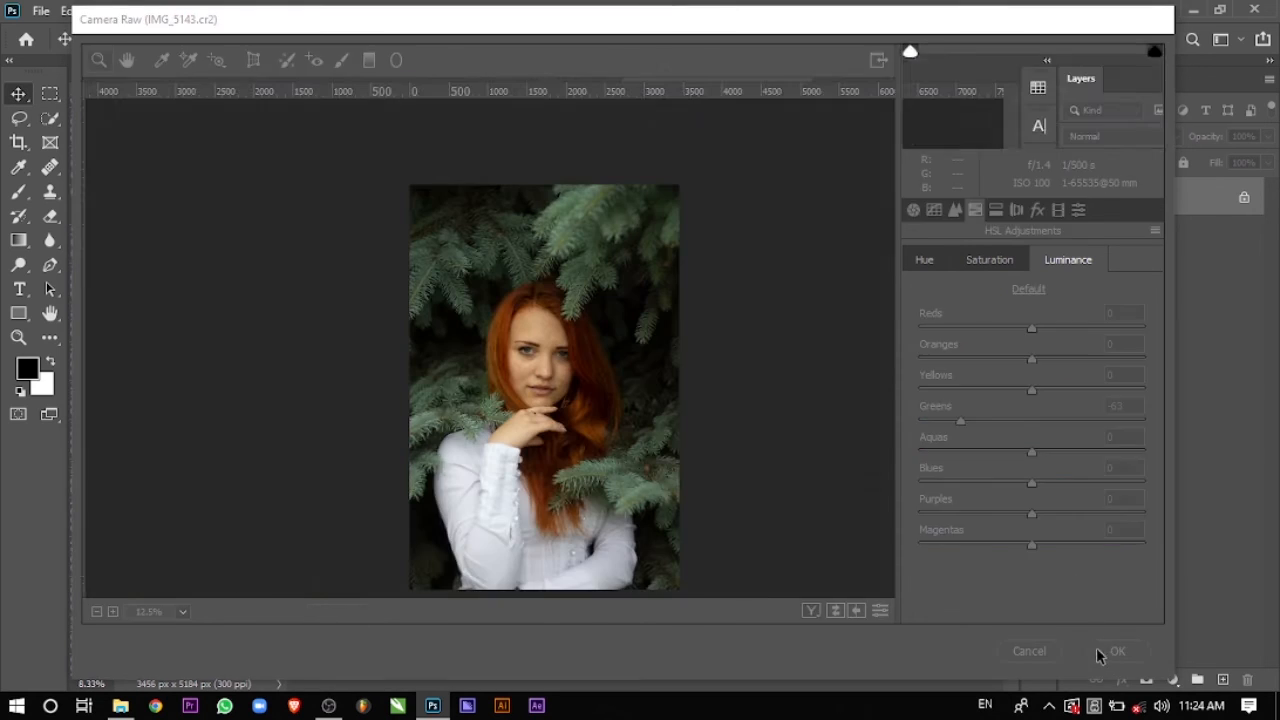
Step: Examine the finished portrait and compare it with the graded photo of the woman in the grass
scroll(543, 366, "up", 6)
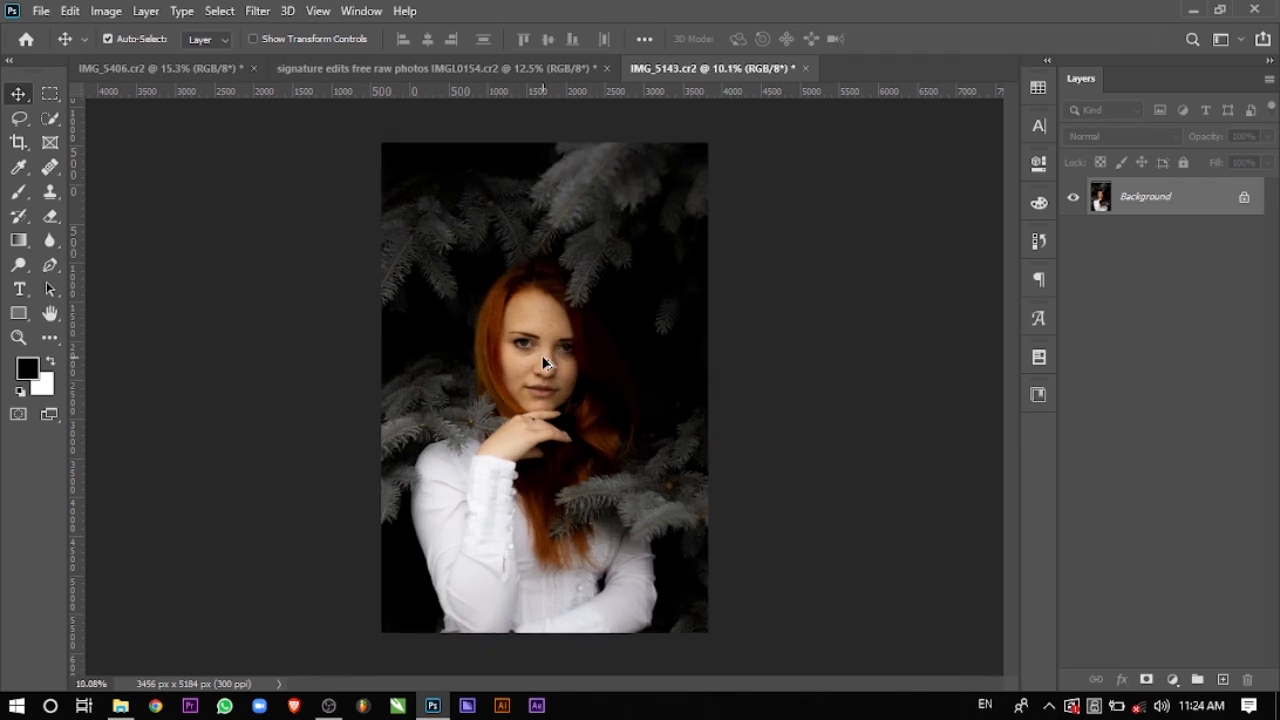
scroll(541, 364, "down", 5)
left_click(498, 67)
scroll(486, 240, "up", 4)
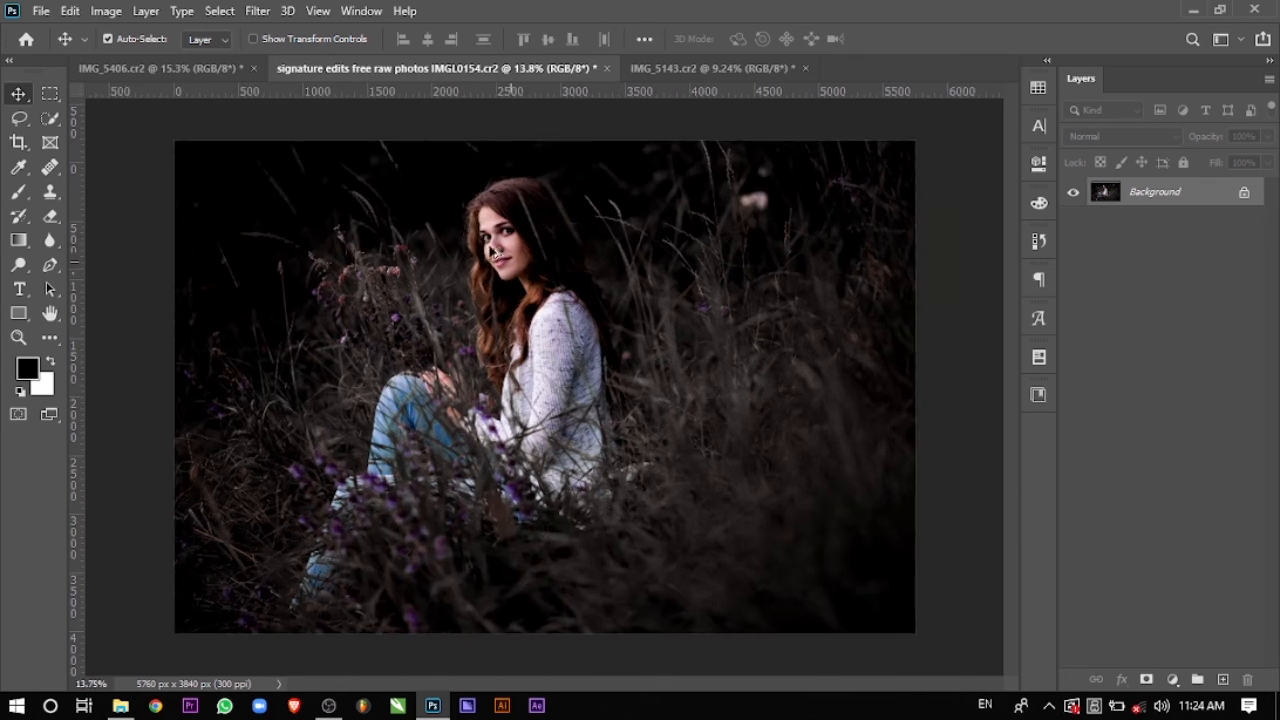
scroll(600, 152, "down", 3)
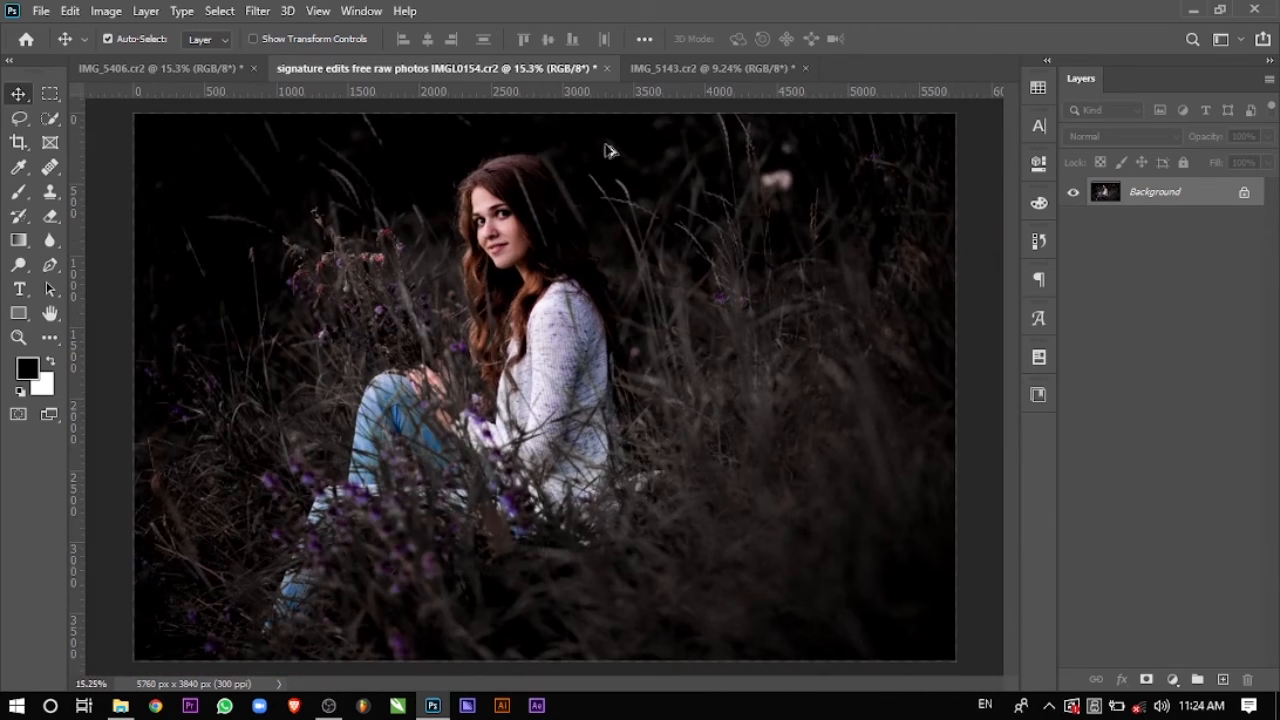
Step: Open "signature edits free raw photos IMGL0154.cr2" from "New folder" in Photoshop again, with "black preset 01" applied in Camera Raw
left_click(1184, 9)
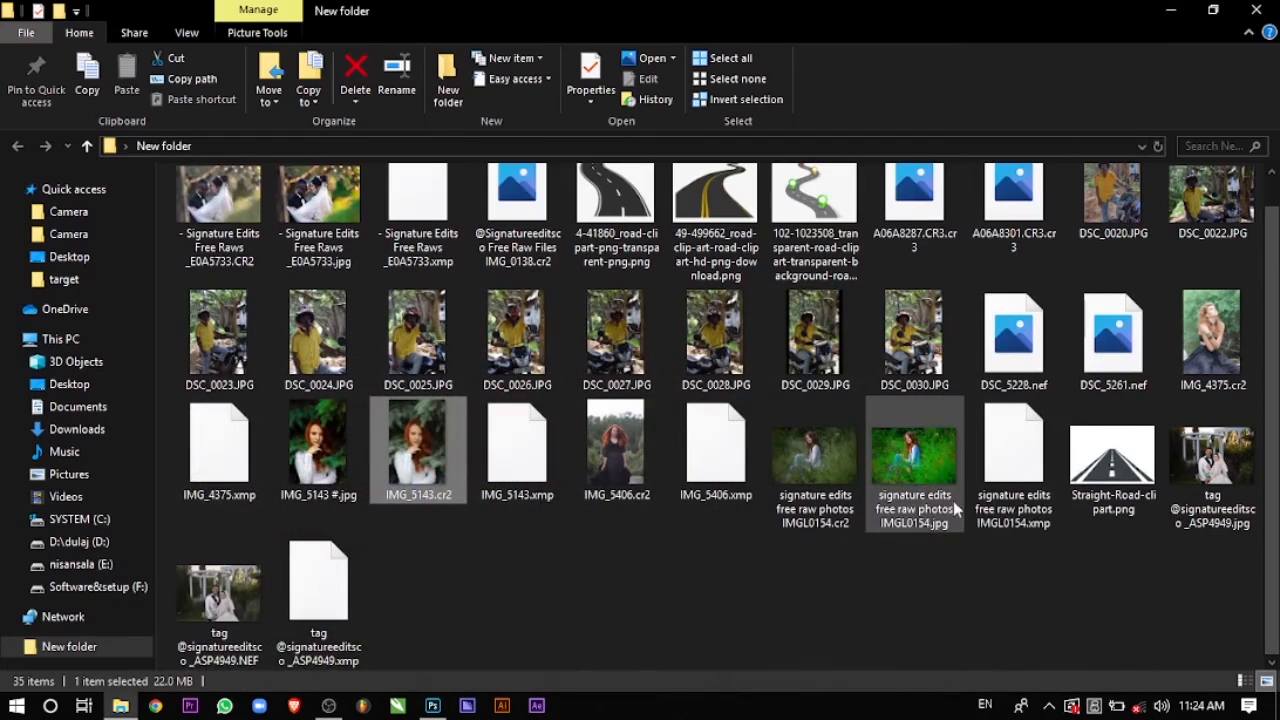
left_click_drag(829, 459, 850, 67)
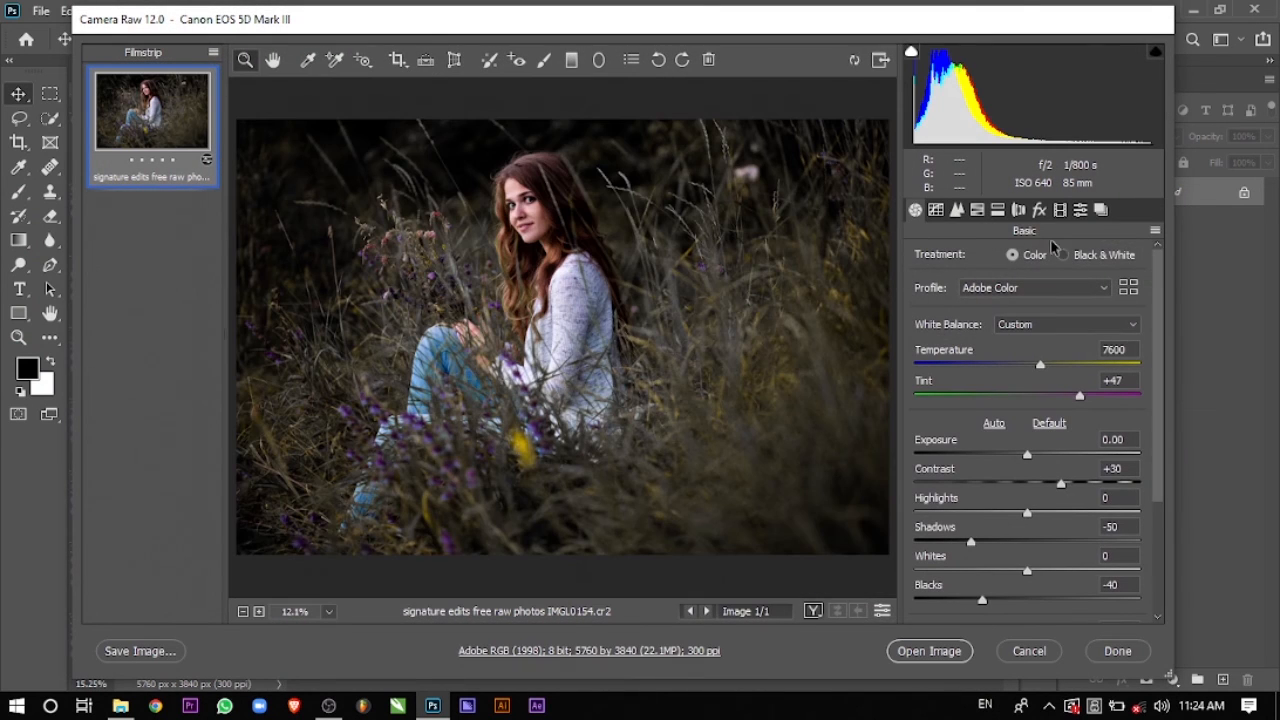
left_click(1100, 210)
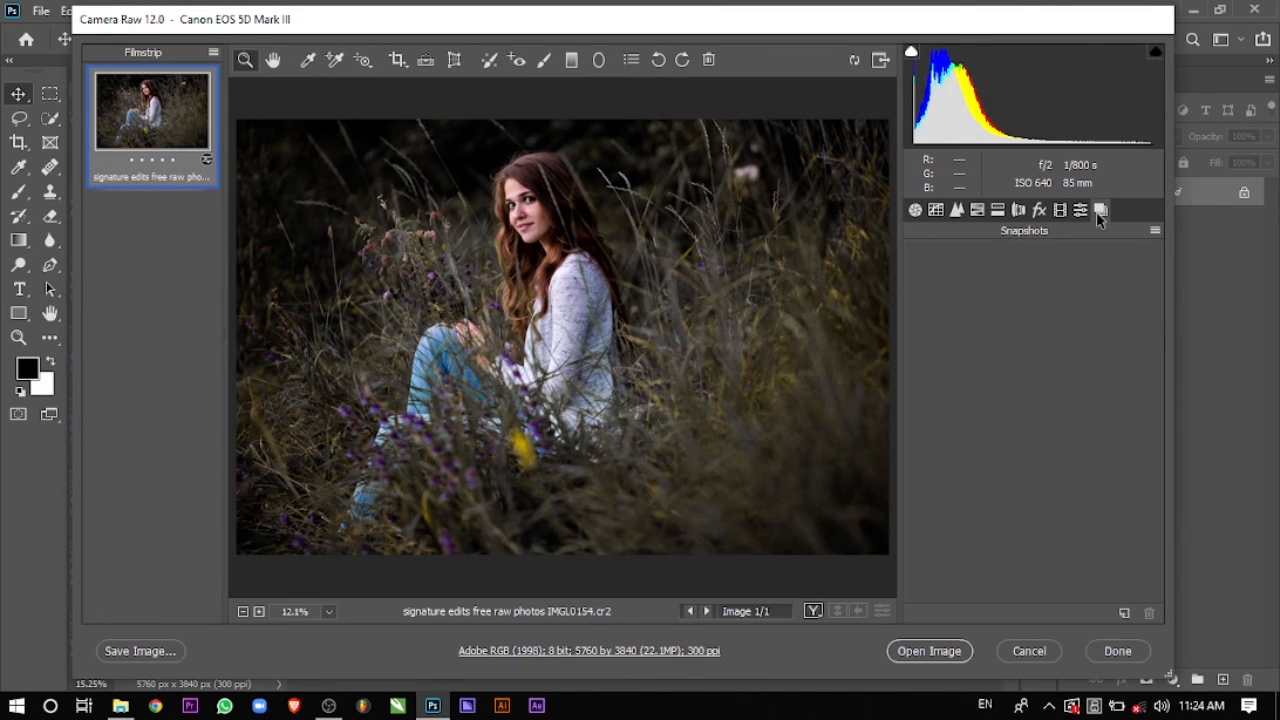
left_click(1080, 210)
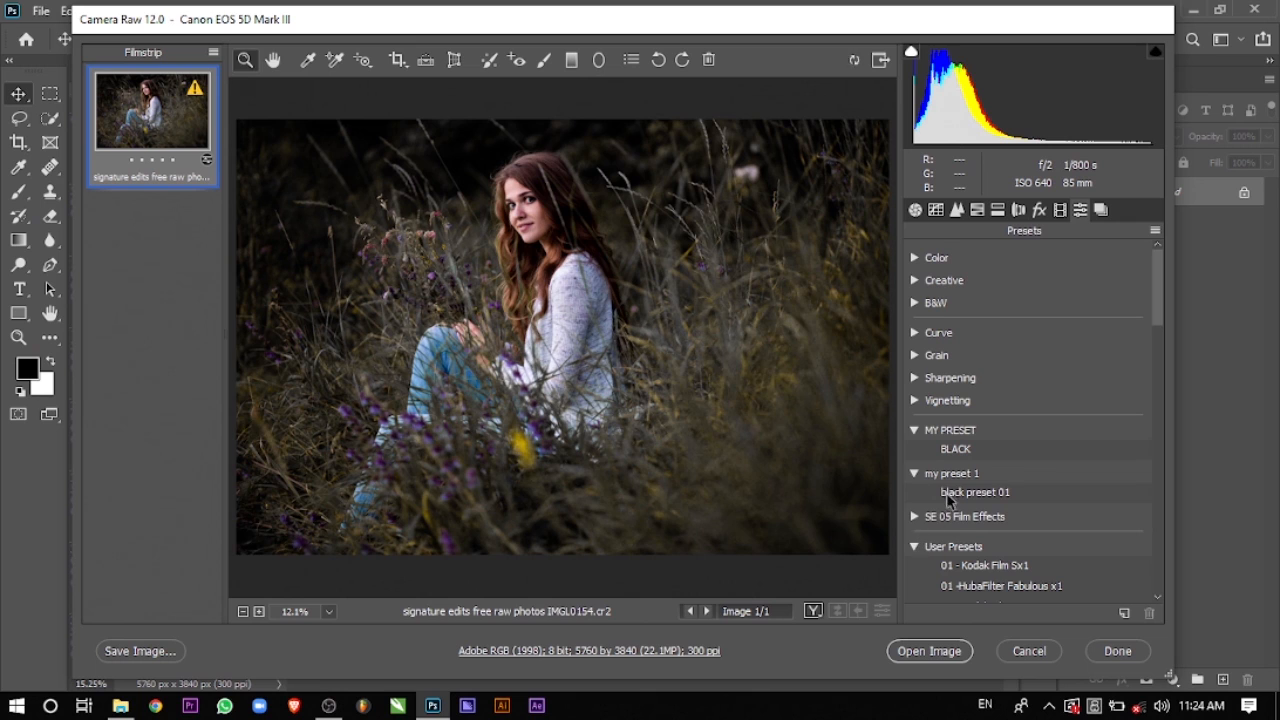
left_click(950, 495)
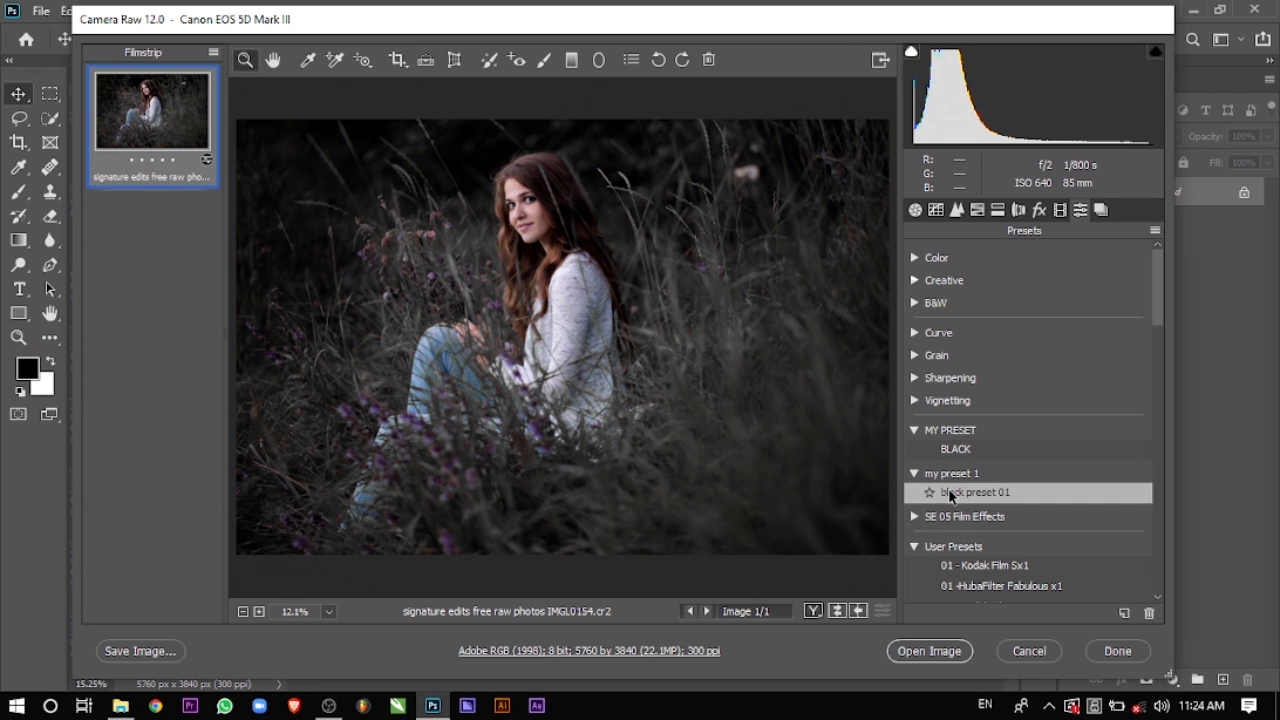
left_click(955, 658)
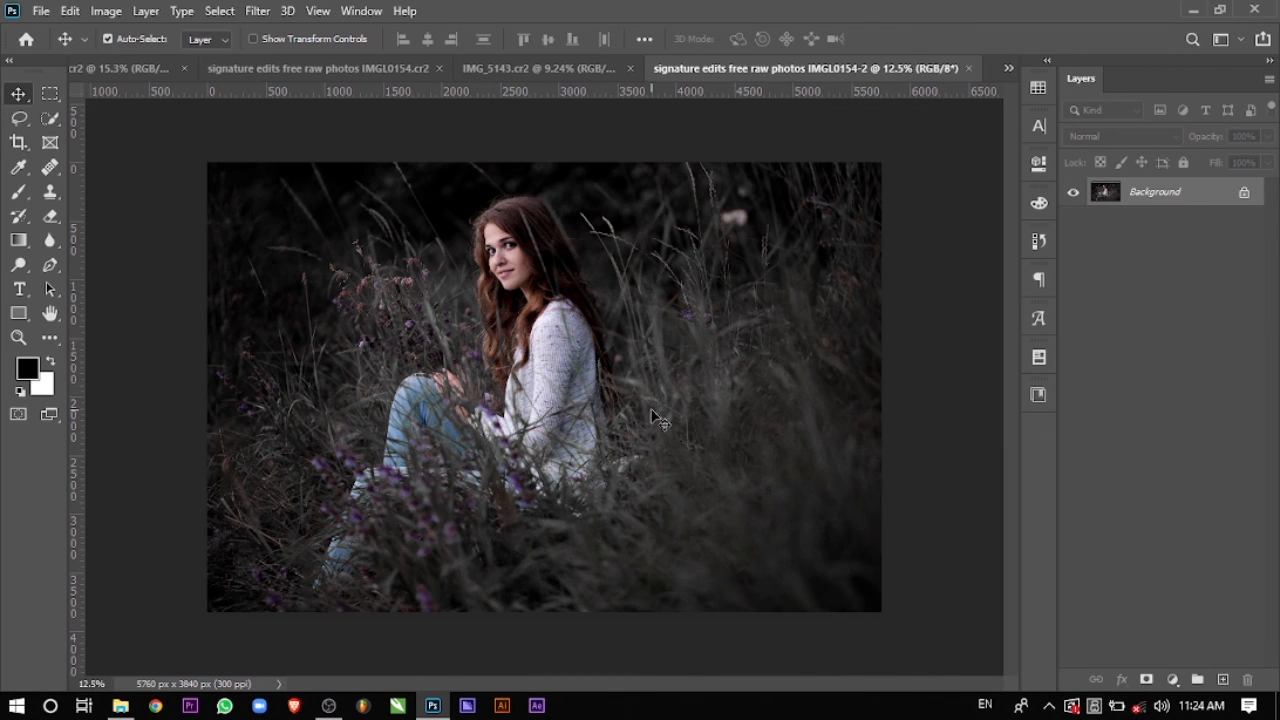
Step: Look over the newly opened photo, and minimize Photoshop and the "New folder" window to return to the desktop
scroll(634, 375, "up", 1)
scroll(632, 356, "down", 1)
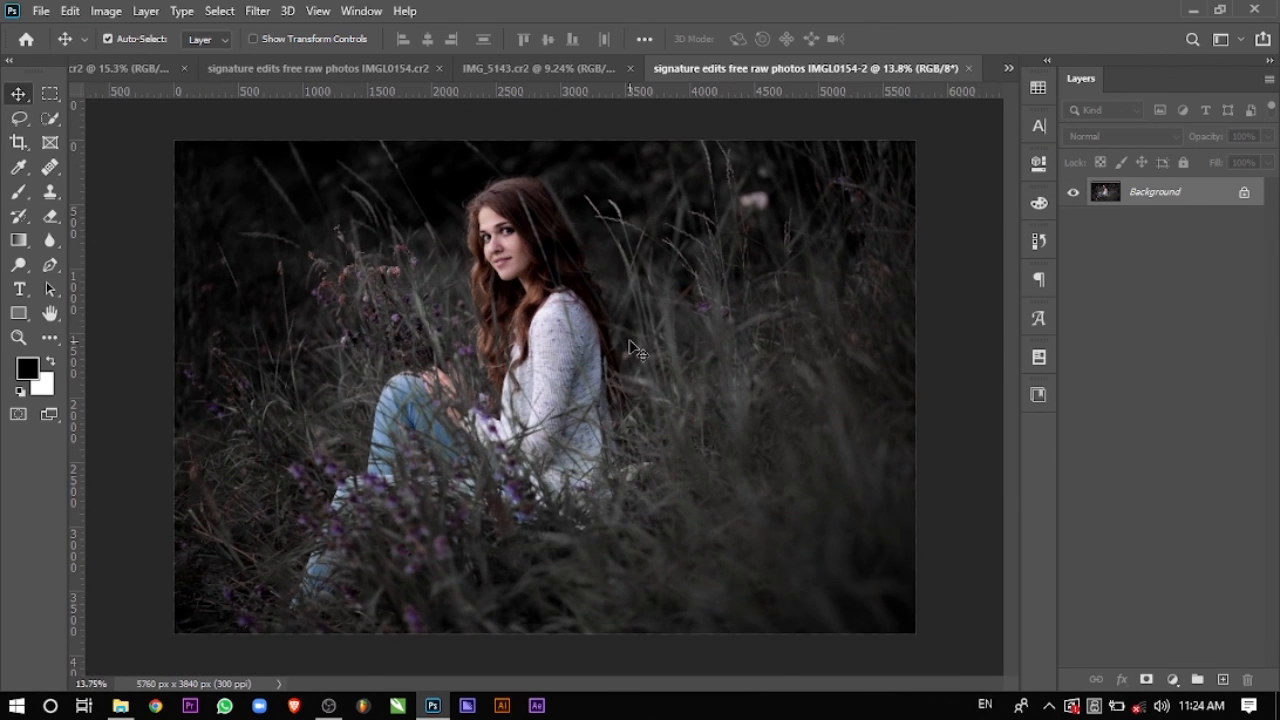
scroll(592, 258, "up", 1)
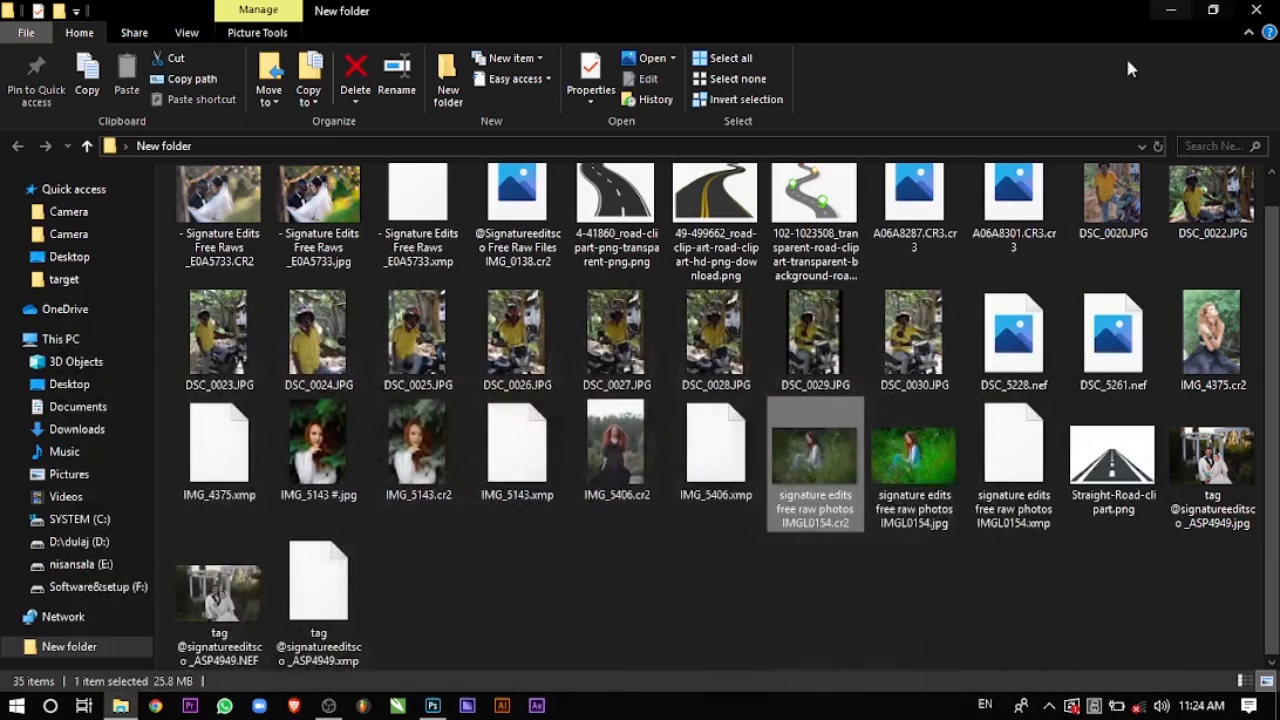
left_click(1190, 9)
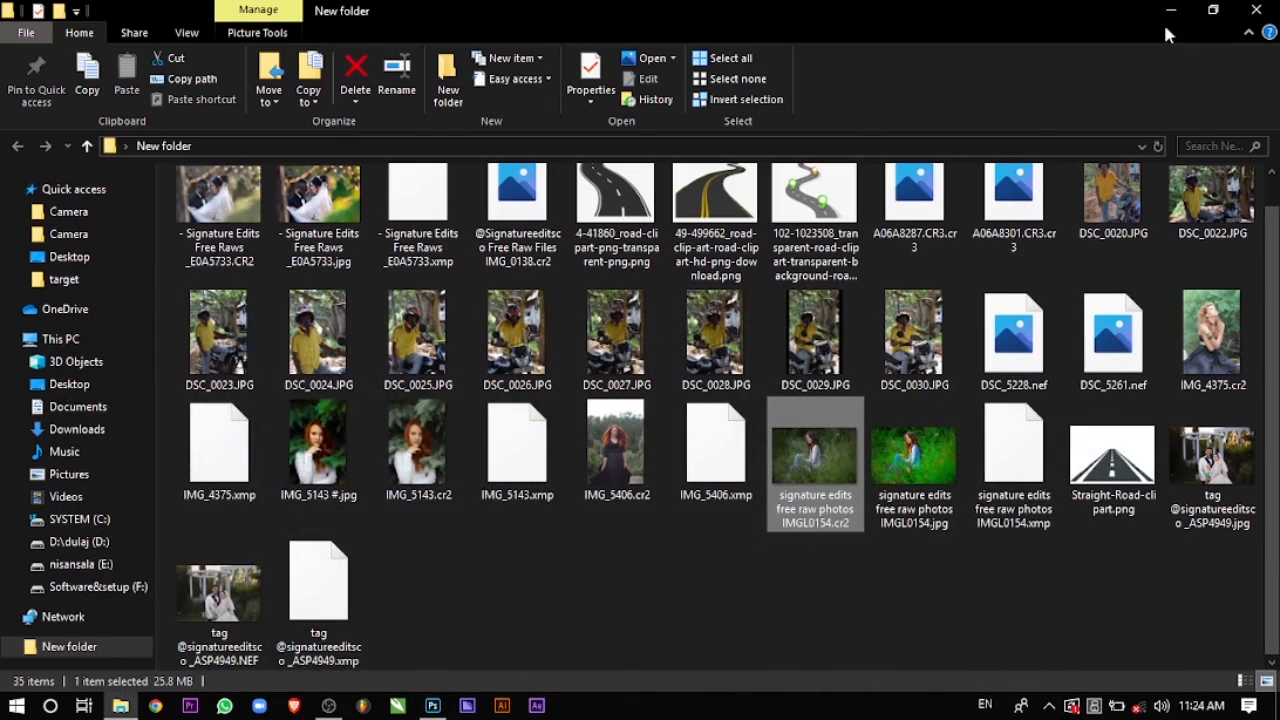
left_click(1180, 12)
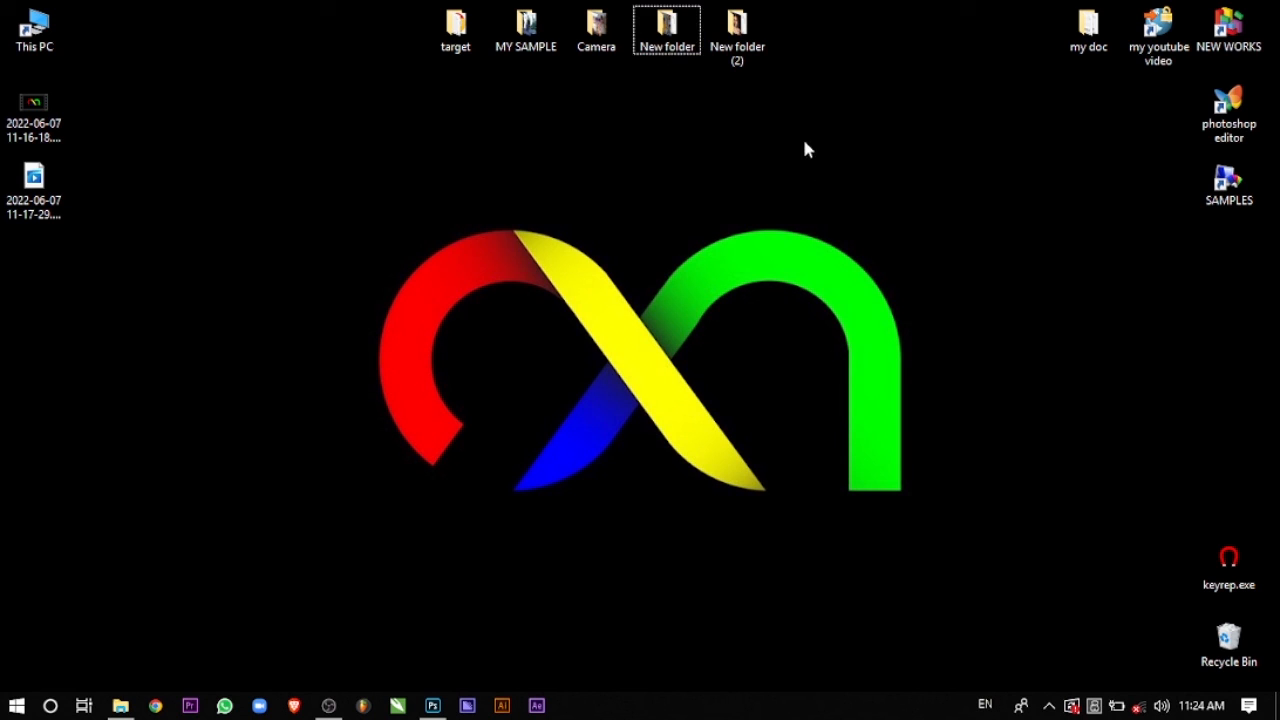
right_click(804, 143)
left_click(840, 199)
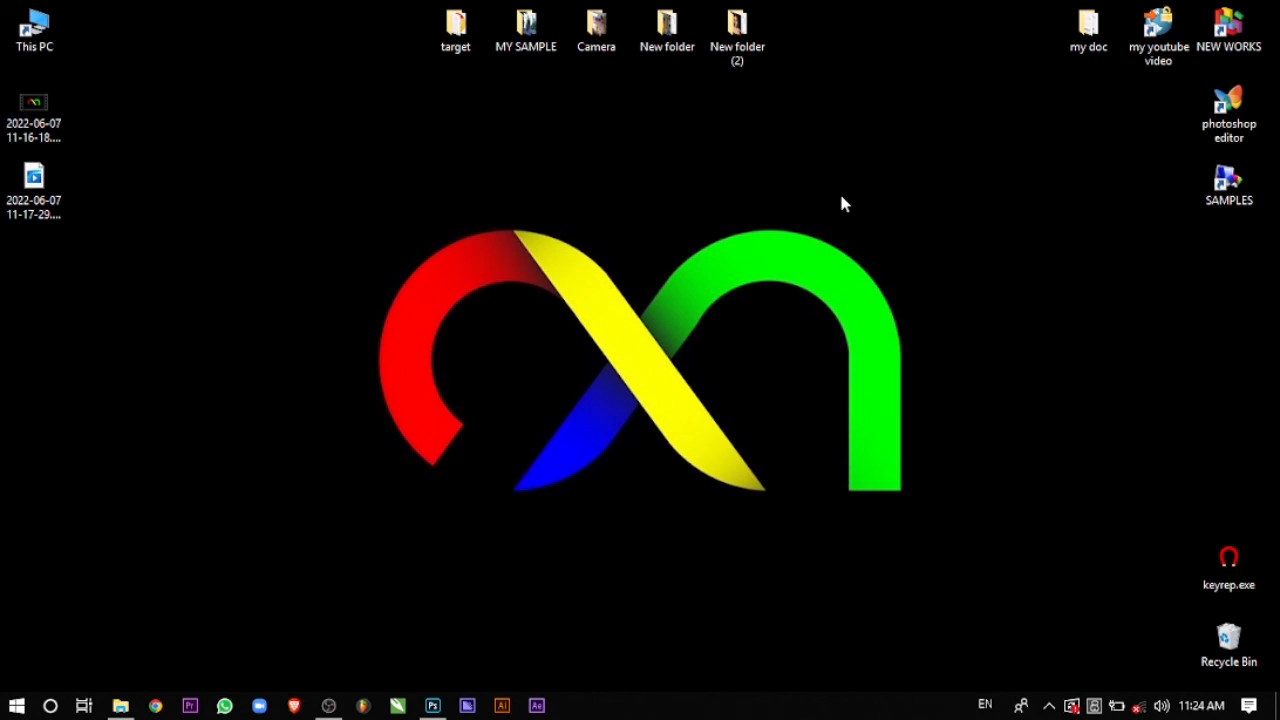